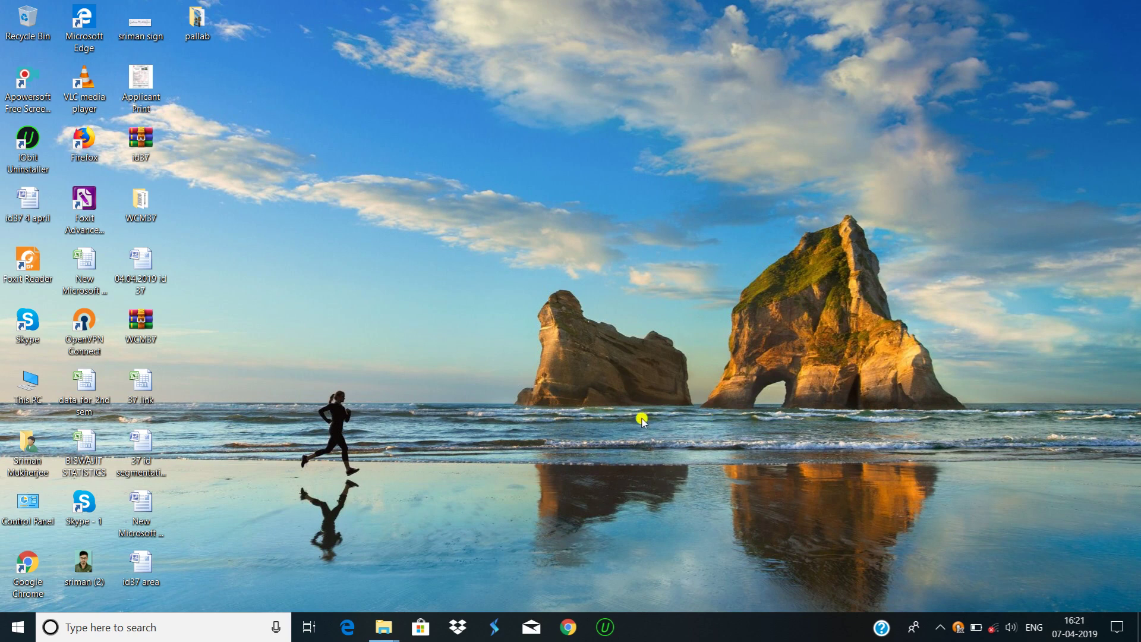
# Step: Open the PCI Geomatica 9.1 folder on the HP V150W (F:) drive
pyautogui.doubleClick(28, 394)
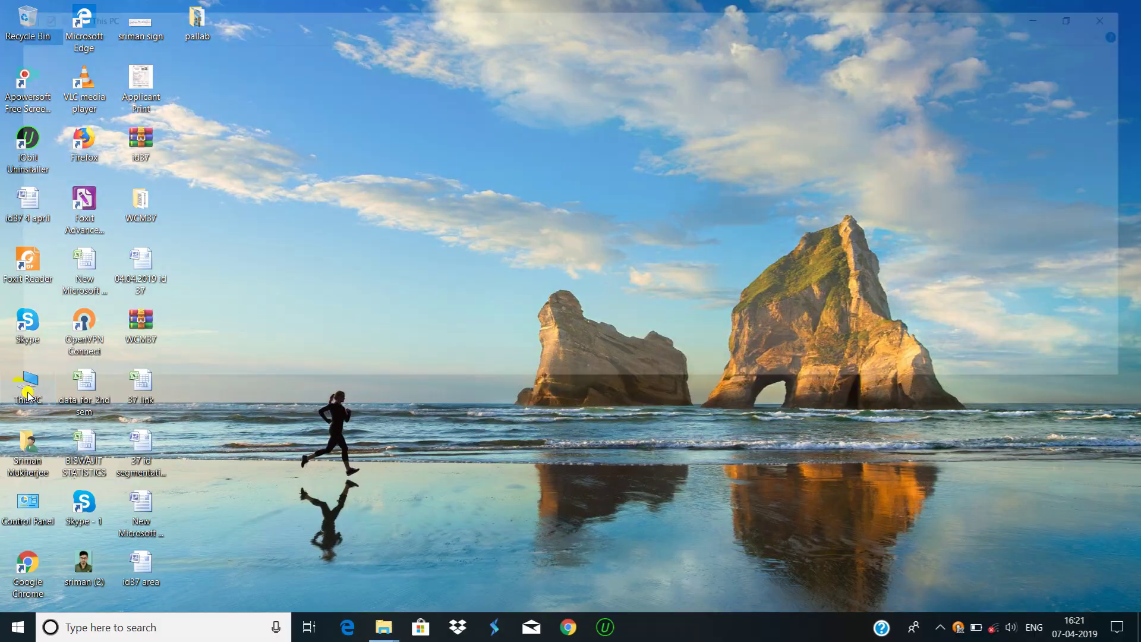
pyautogui.click(823, 215)
pyautogui.doubleClick(823, 215)
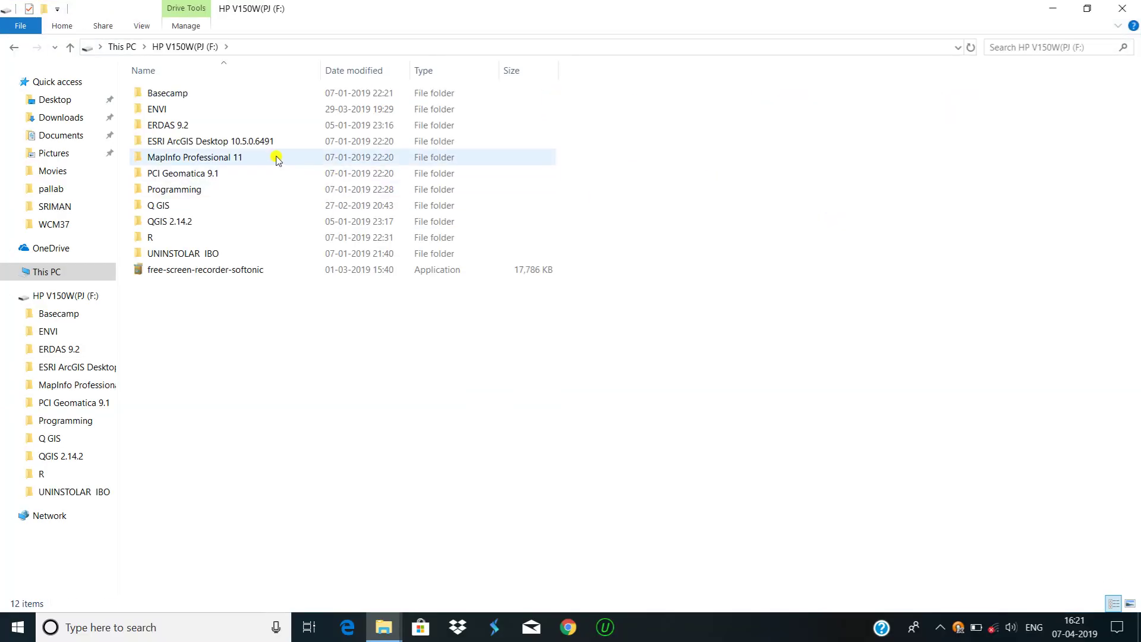
pyautogui.click(194, 176)
pyautogui.doubleClick(194, 176)
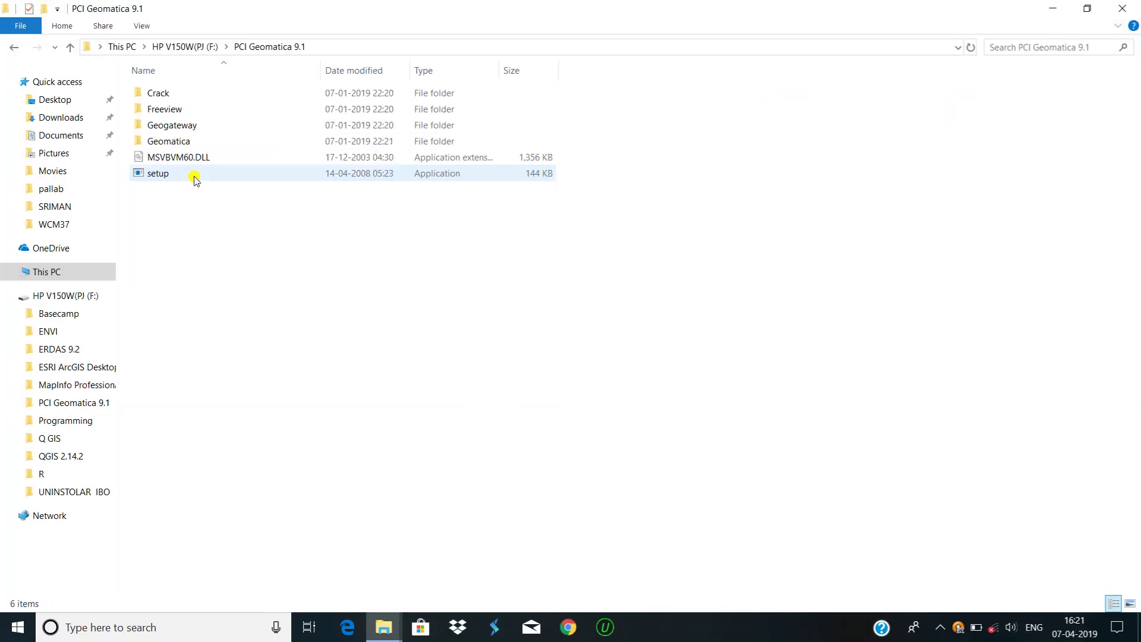
# Step: Run the setup application in the PCI Geomatica 9.1 folder as administrator
pyautogui.click(244, 177)
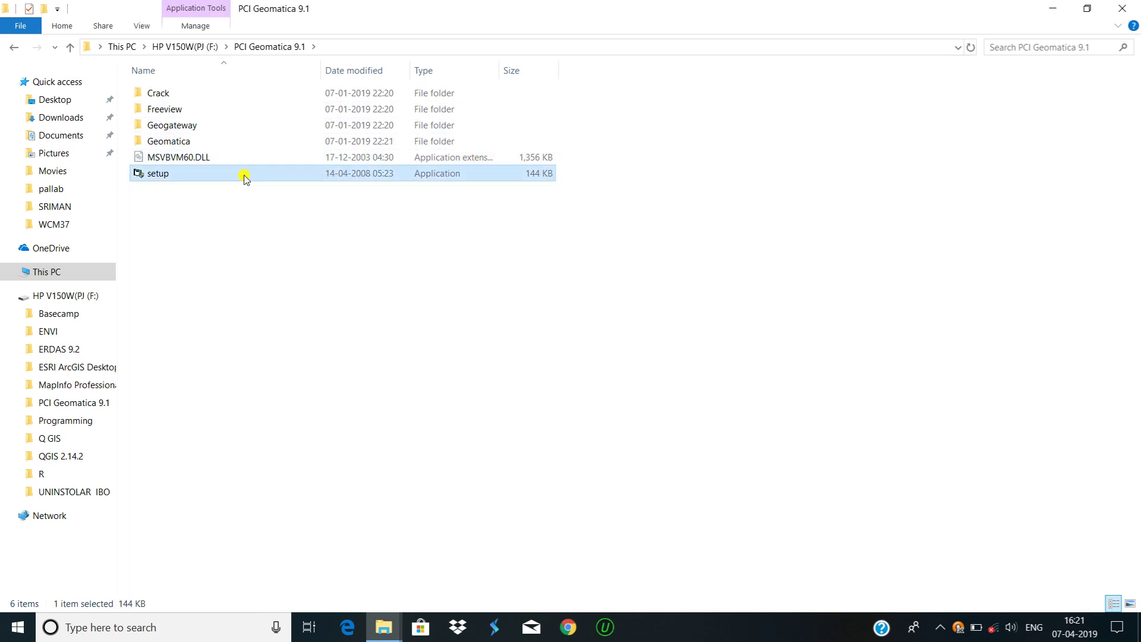
pyautogui.rightClick(244, 177)
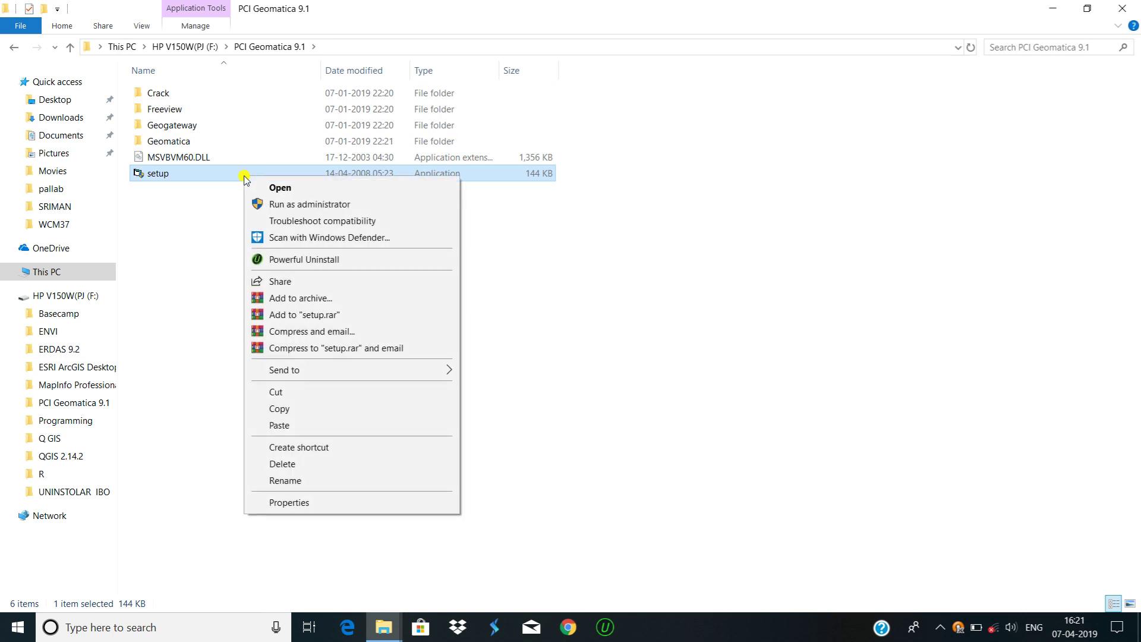
pyautogui.click(292, 203)
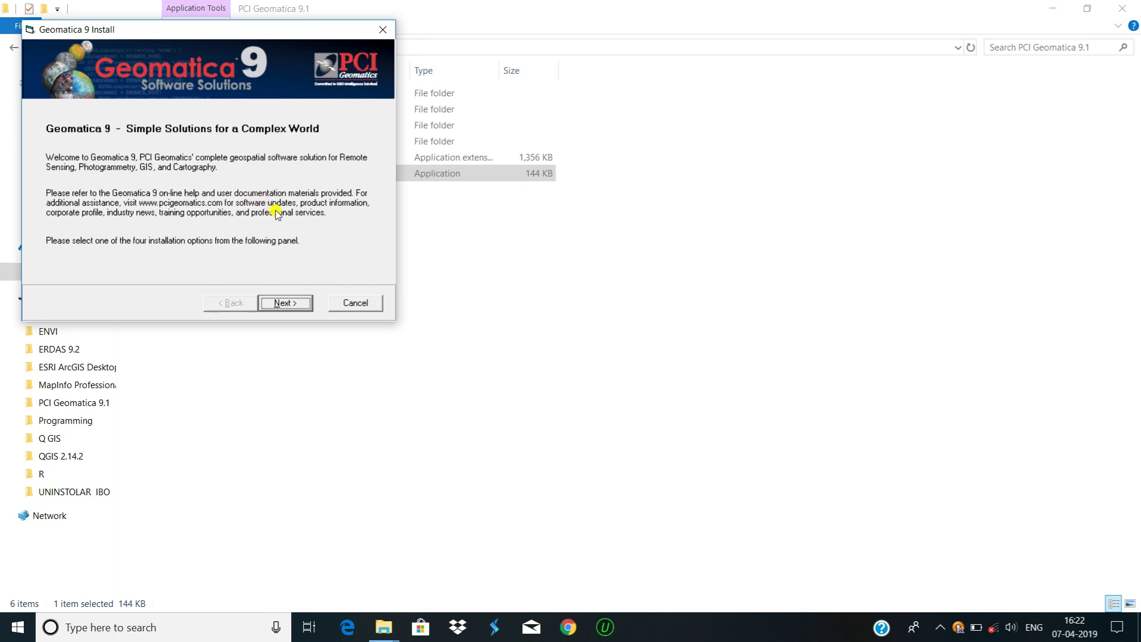
# Step: Choose Geomatica 9 Full Version (or Licensed Evaluation) as the software to install and continue
pyautogui.click(287, 303)
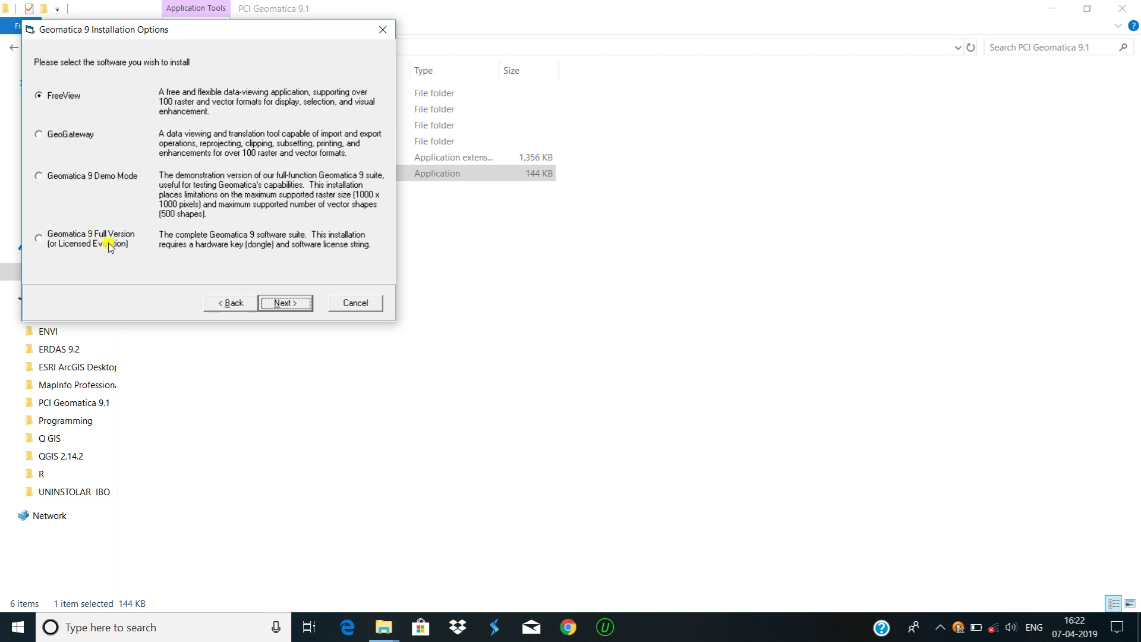
pyautogui.click(56, 240)
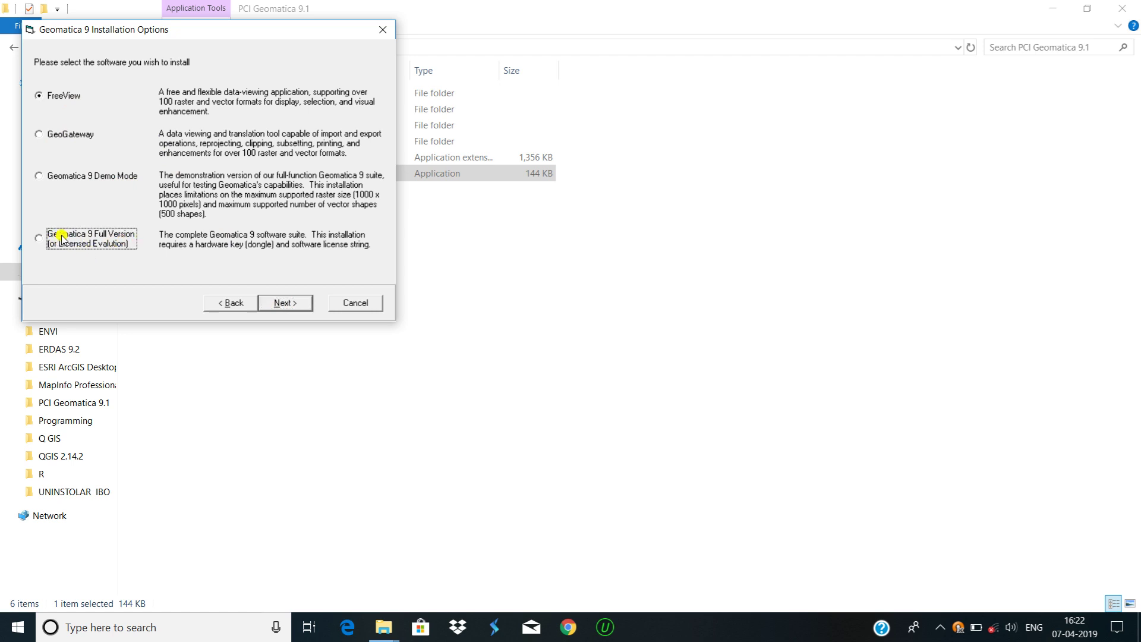
pyautogui.click(288, 303)
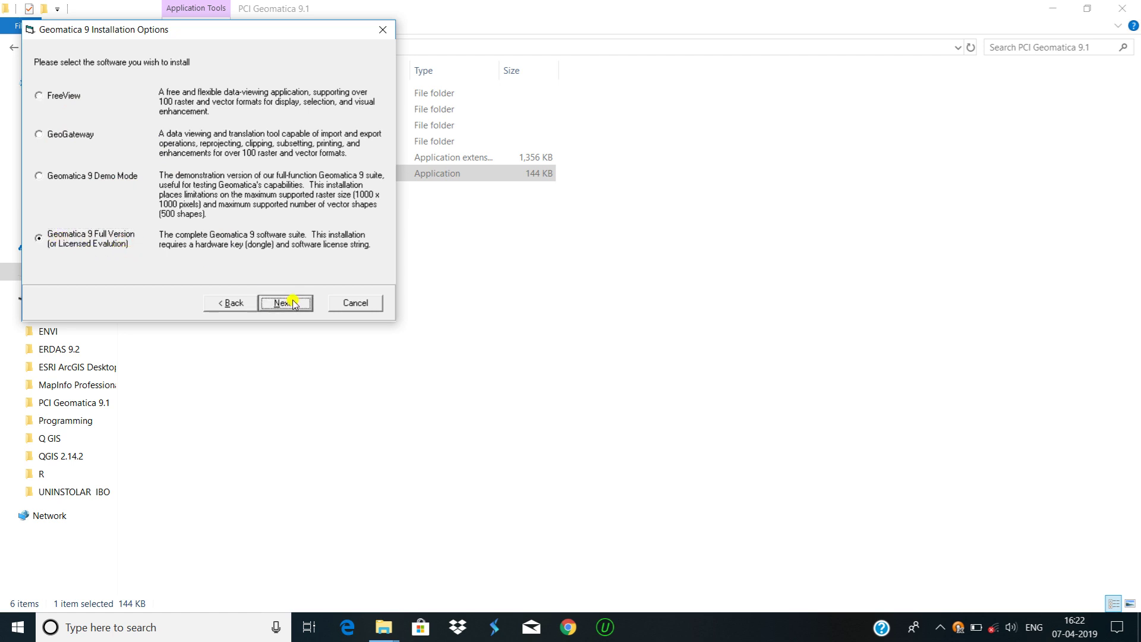
# Step: Scroll through the license agreement, accept its terms and continue with the installation
pyautogui.scroll(-2, 209, 156)
pyautogui.scroll(-3, 209, 155)
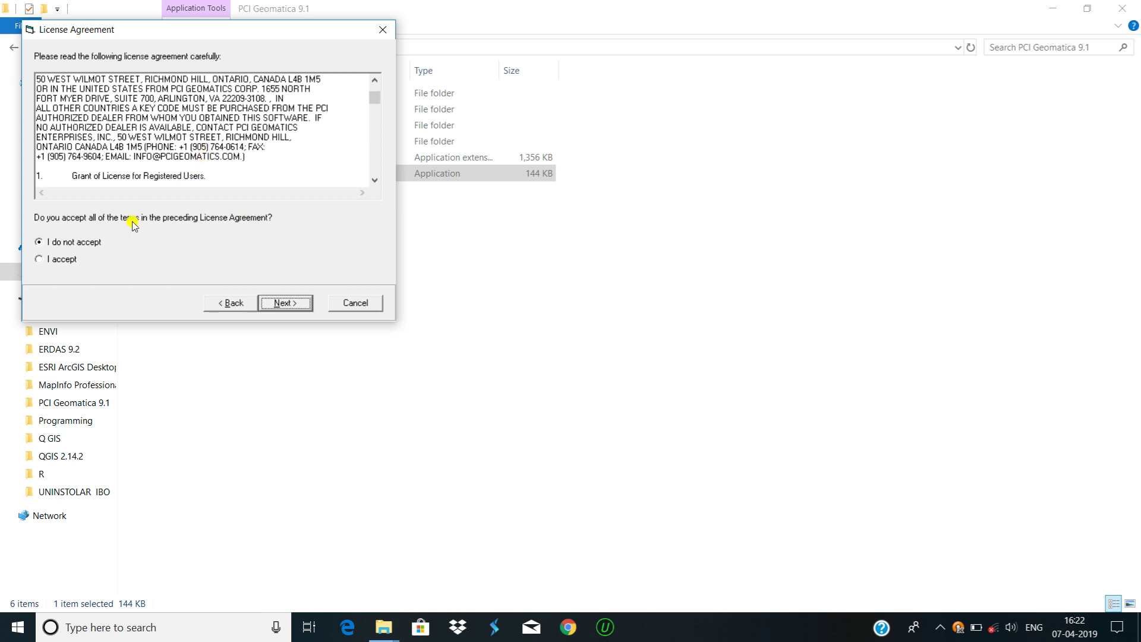
pyautogui.click(65, 259)
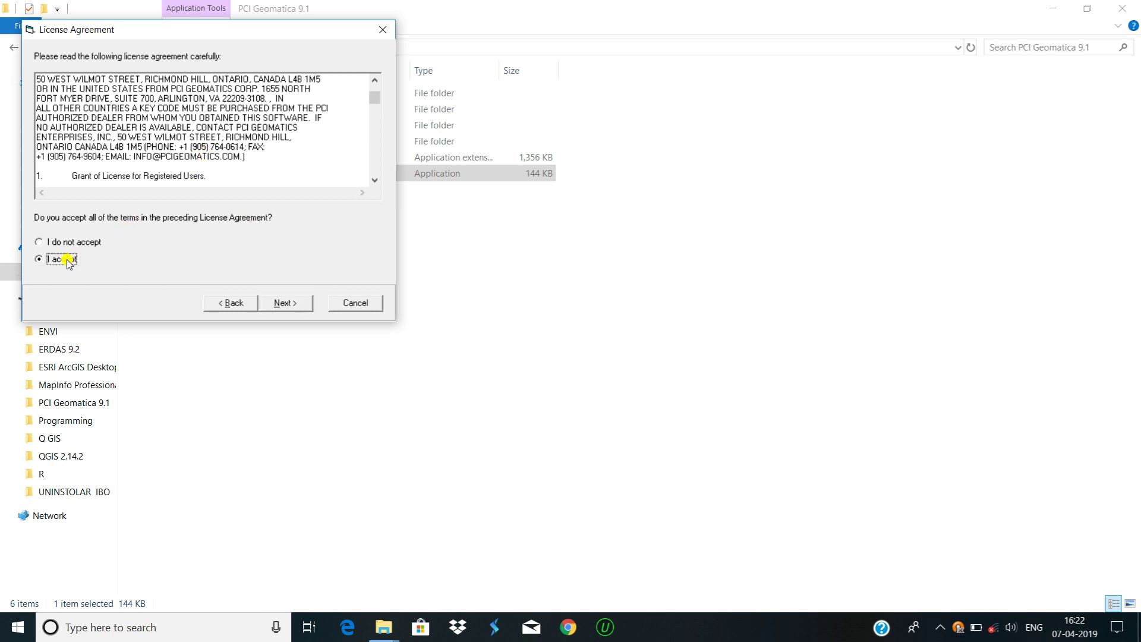
pyautogui.click(283, 303)
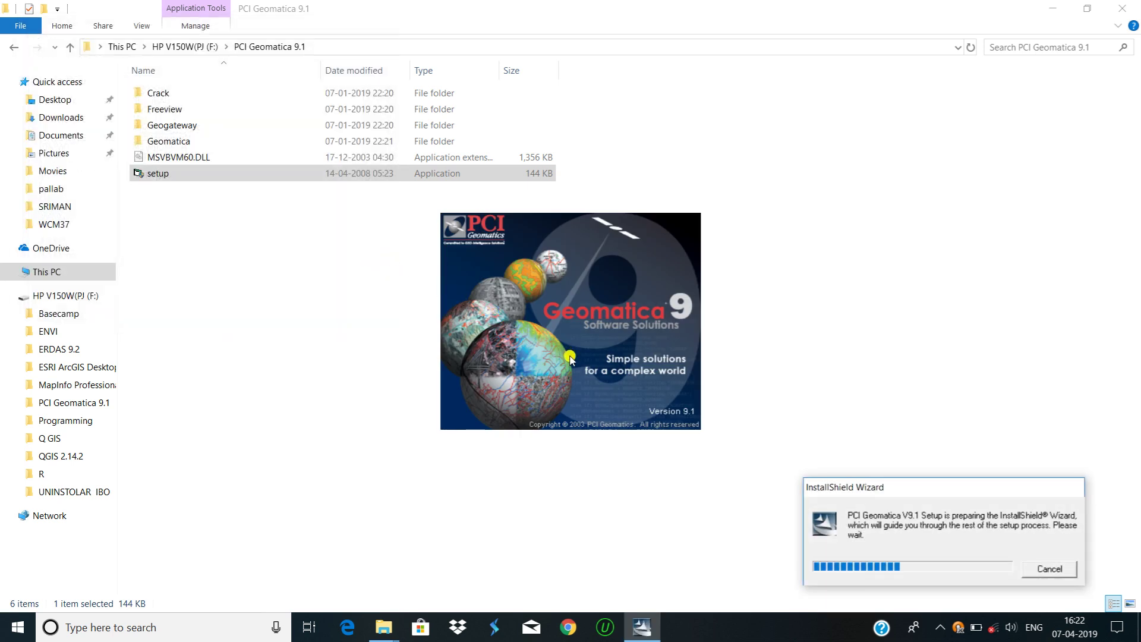
# Step: Bring up the InstallShield Wizard, proceed past its welcome and readme pages, and accept C:\Geomatica_V91 as the destination folder
pyautogui.moveTo(856, 495); pyautogui.dragTo(836, 389)
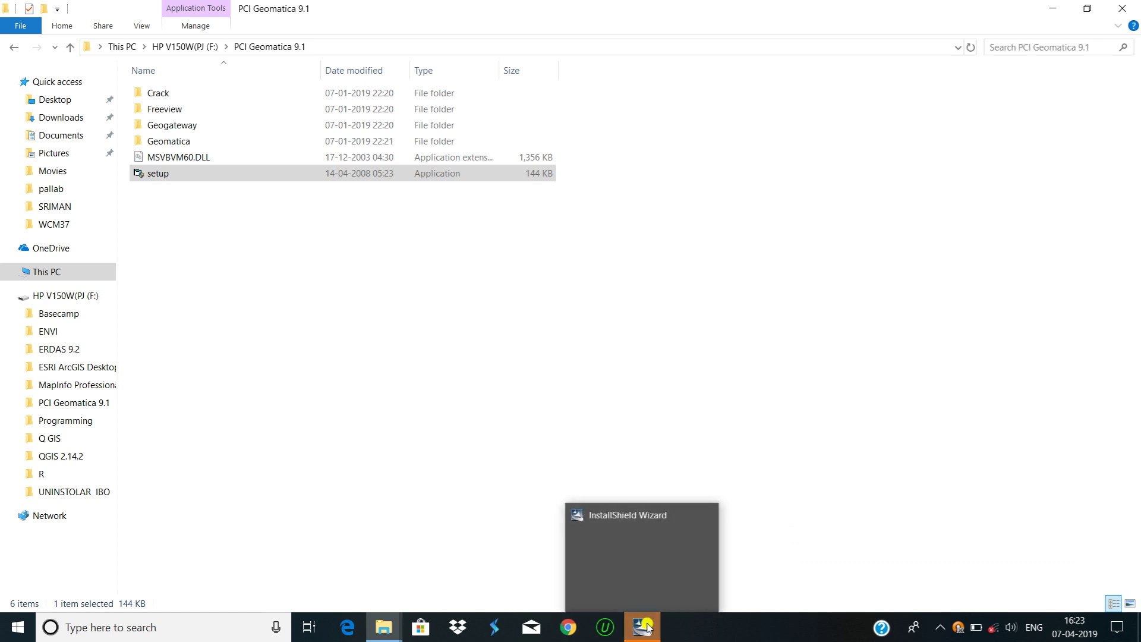
pyautogui.click(638, 518)
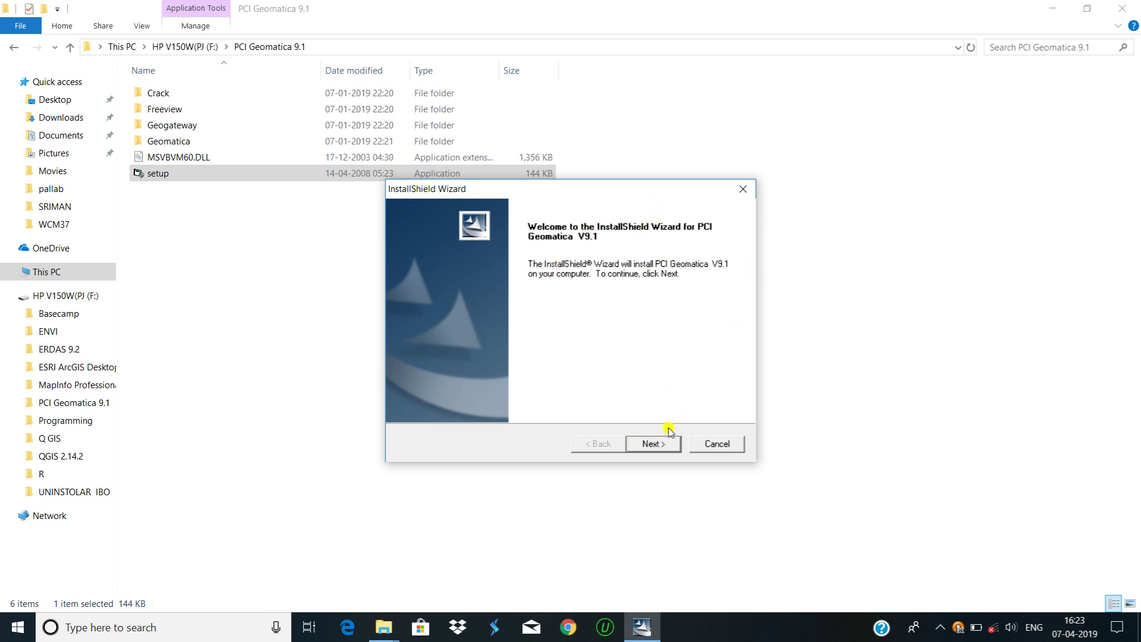
pyautogui.click(658, 446)
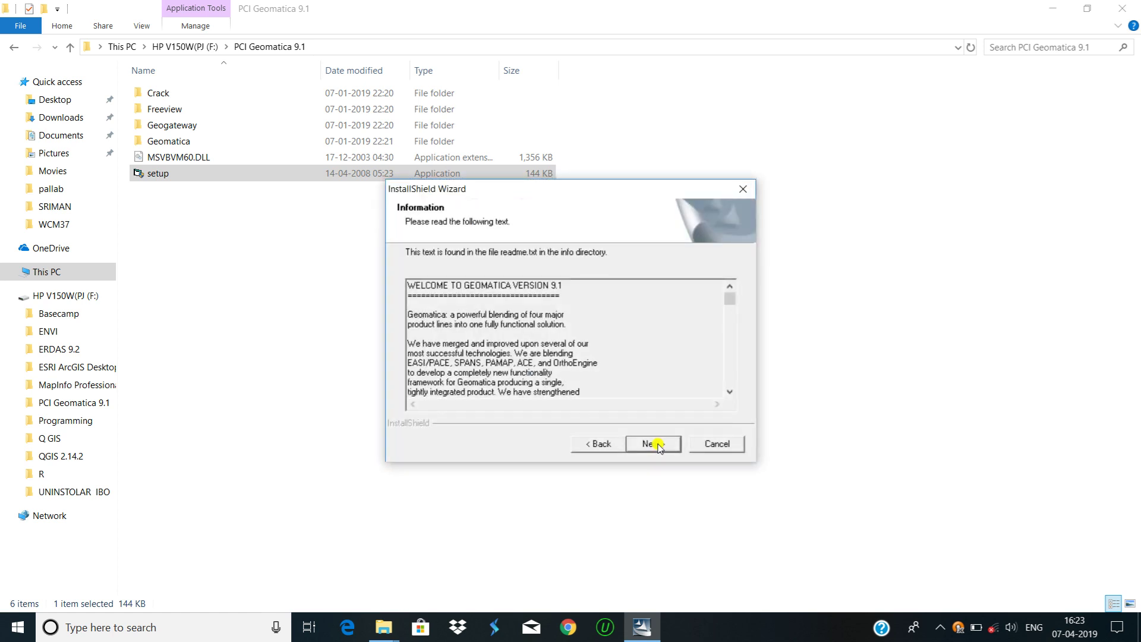
pyautogui.scroll(-12, 624, 348)
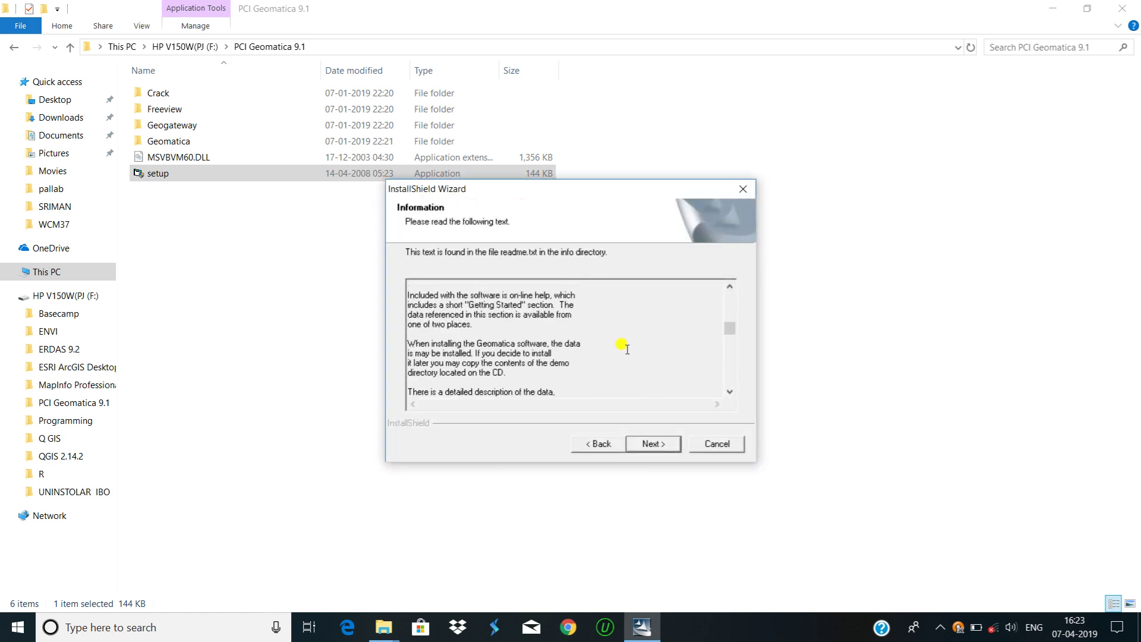
pyautogui.scroll(-15, 624, 348)
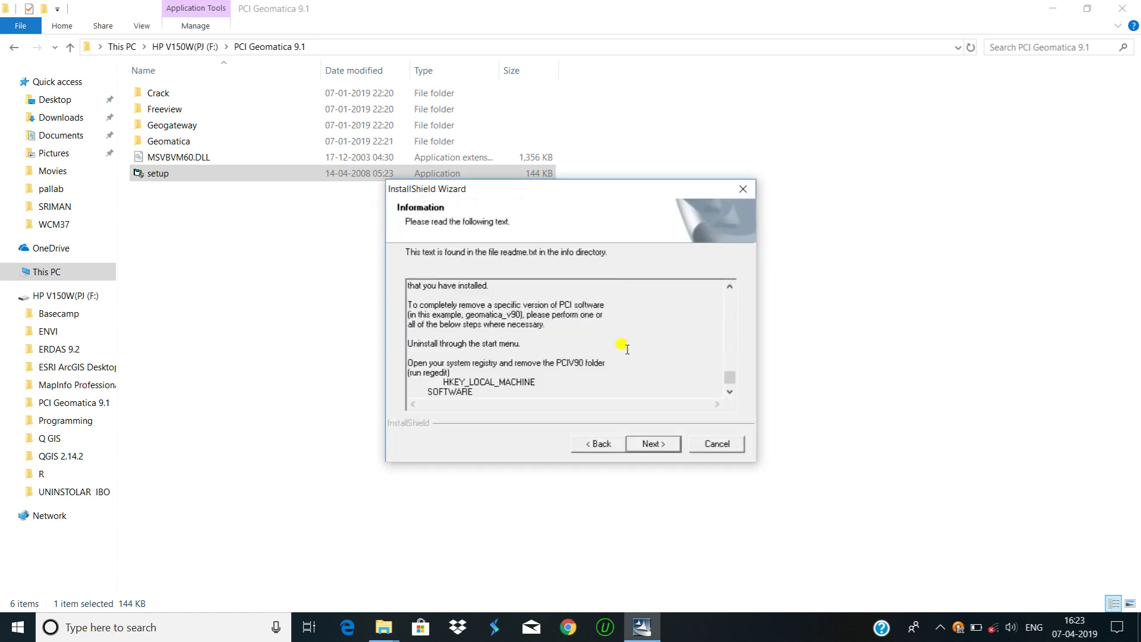
pyautogui.scroll(-1, 627, 349)
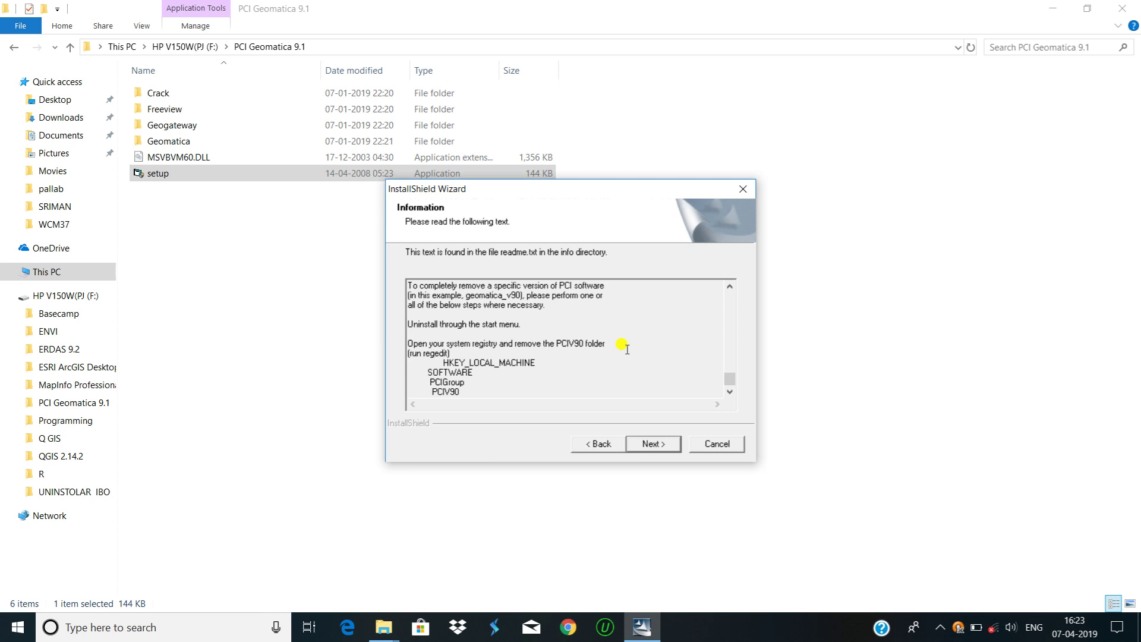
pyautogui.click(650, 441)
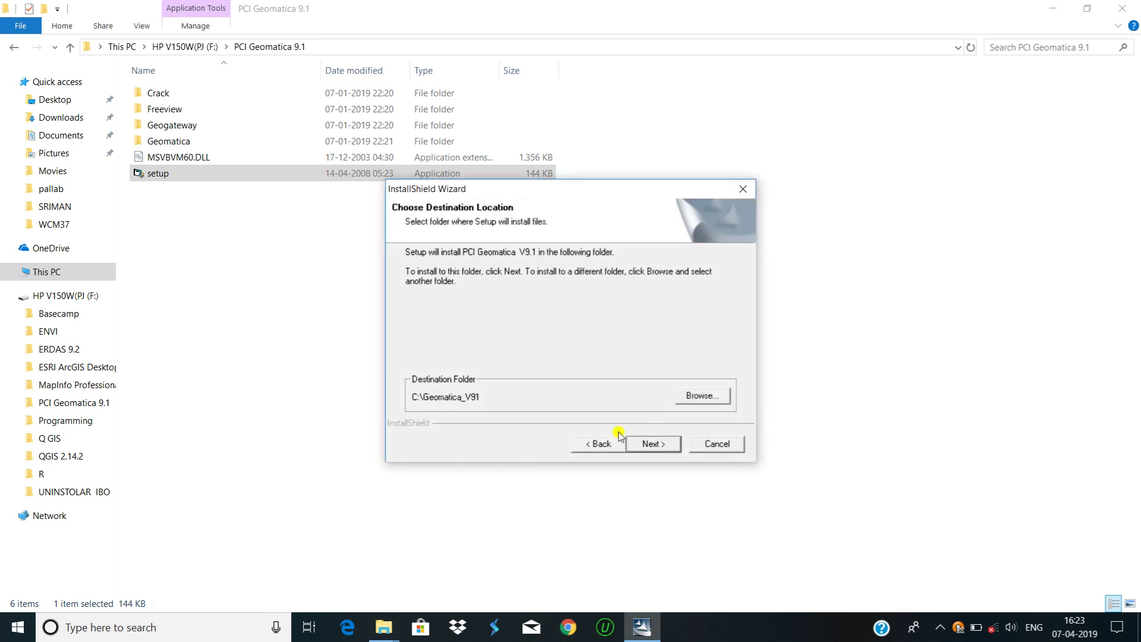
pyautogui.click(652, 444)
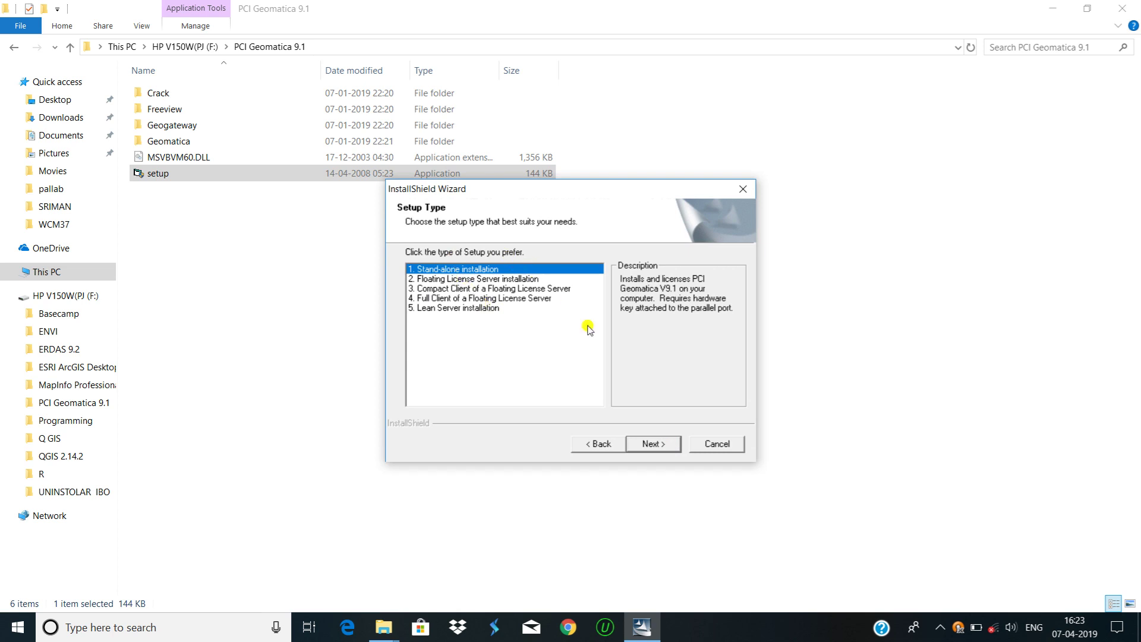
# Step: Accept Stand-alone installation as the setup type and include the Softcopy Manuals (PDF format) component
pyautogui.click(653, 446)
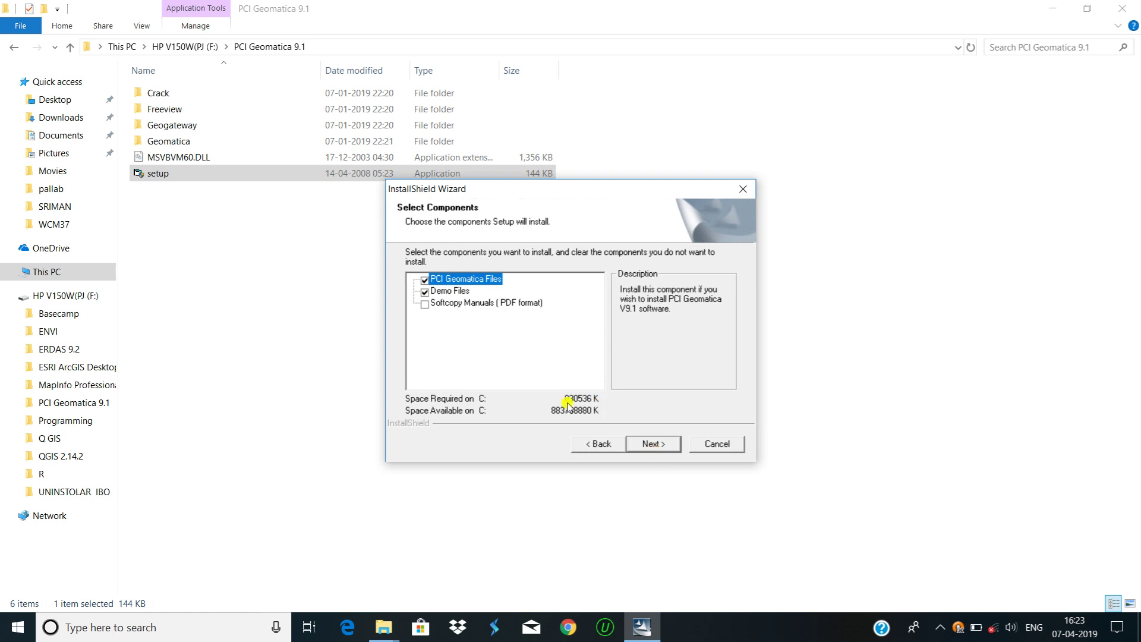
pyautogui.click(441, 304)
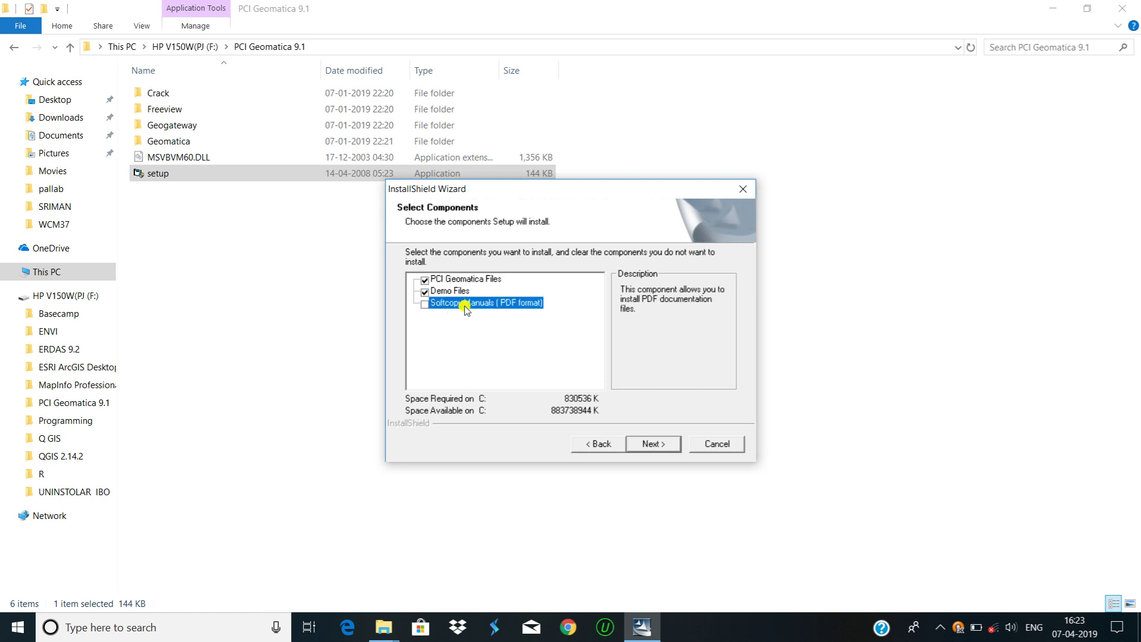
pyautogui.click(426, 305)
pyautogui.click(664, 448)
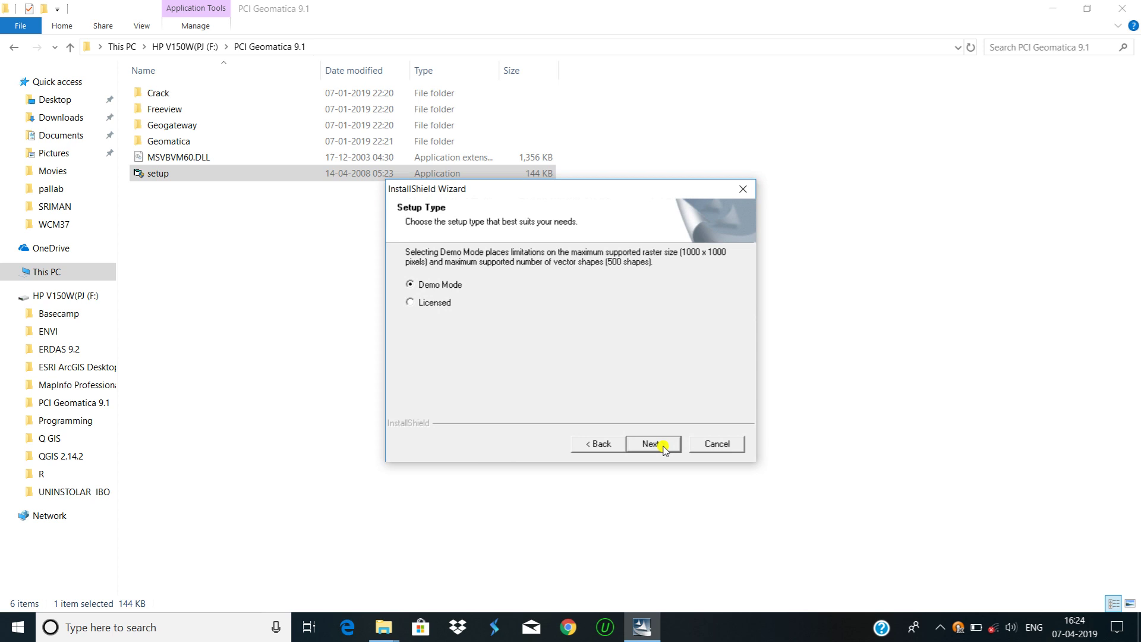
# Step: Set the setup type to Licensed instead of Demo Mode and continue
pyautogui.click(665, 448)
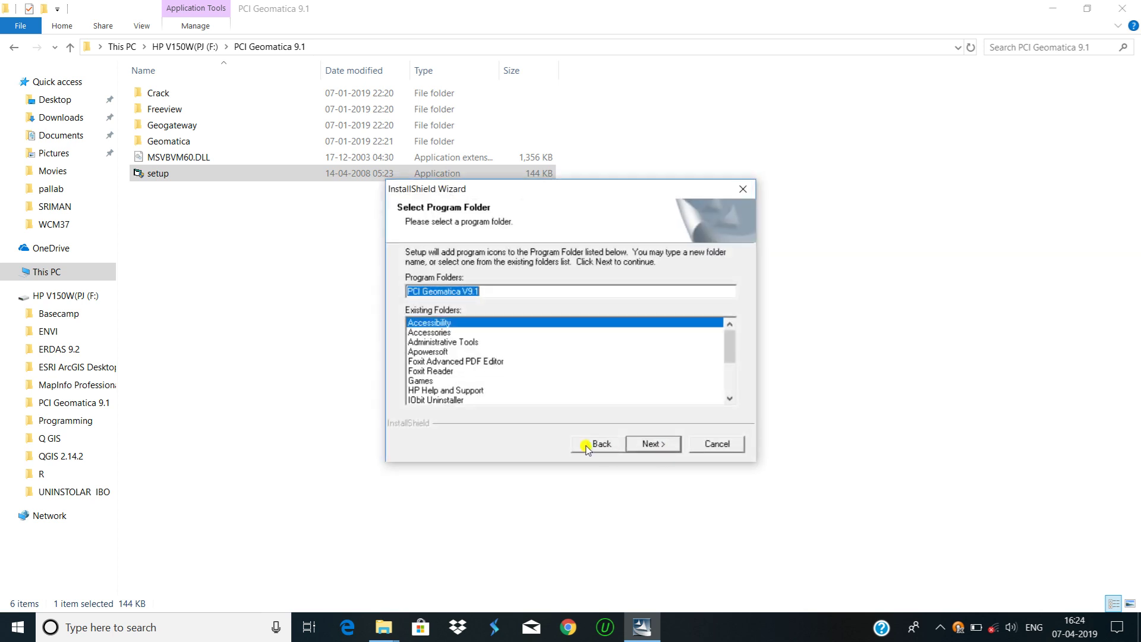
pyautogui.click(587, 444)
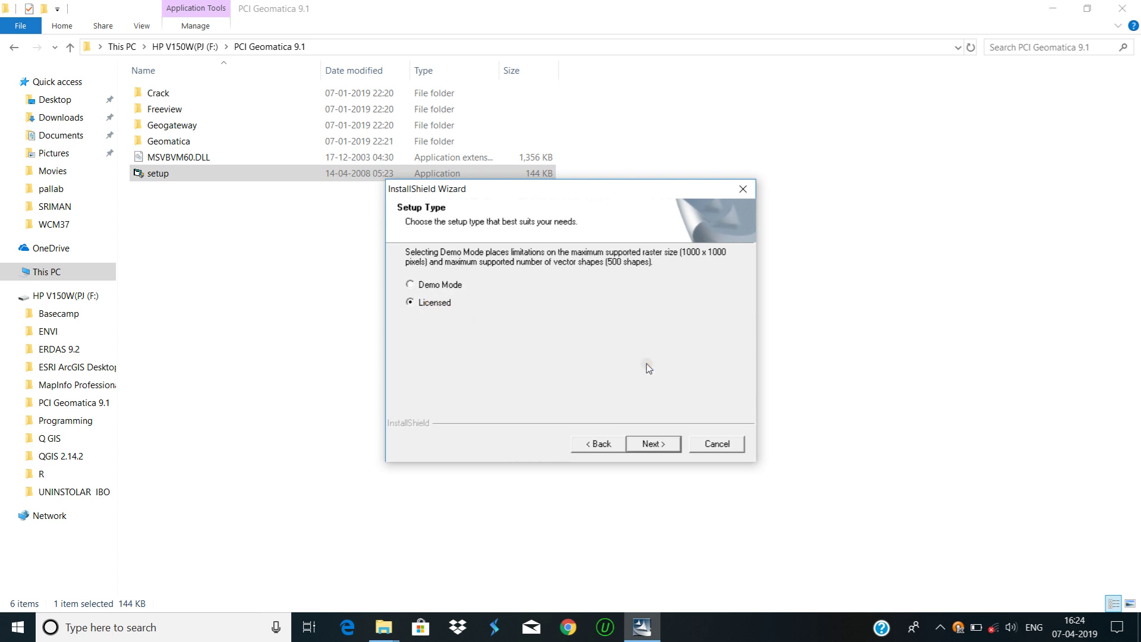
pyautogui.click(669, 444)
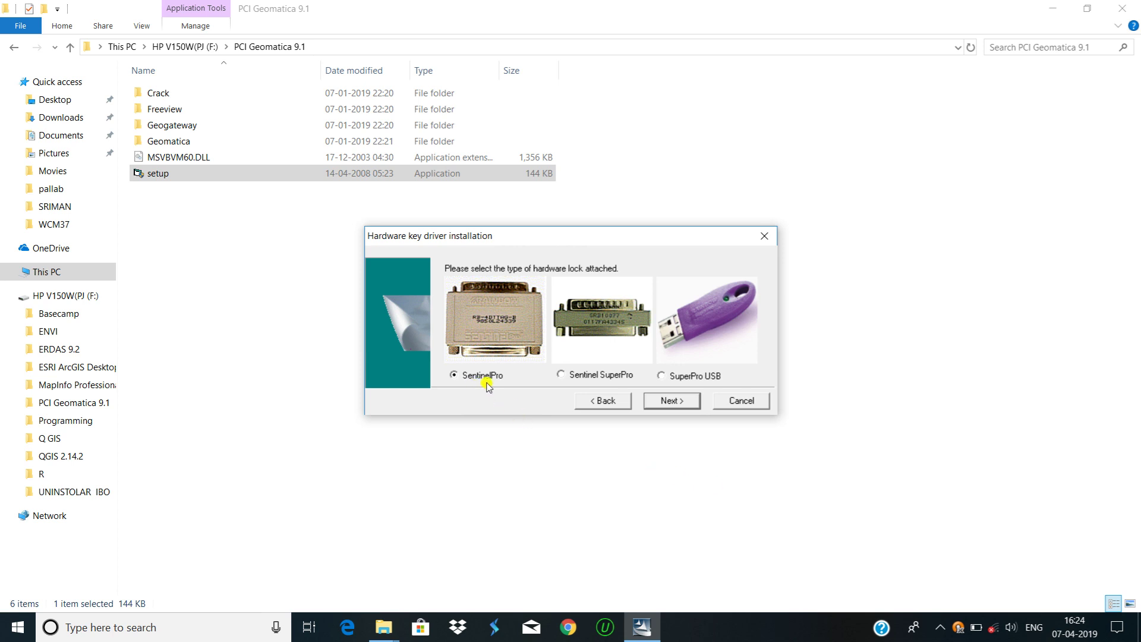
# Step: Accept the SentinelPro hardware lock and start installing with PCI Geomatica V9.1 as the program folder
pyautogui.click(687, 405)
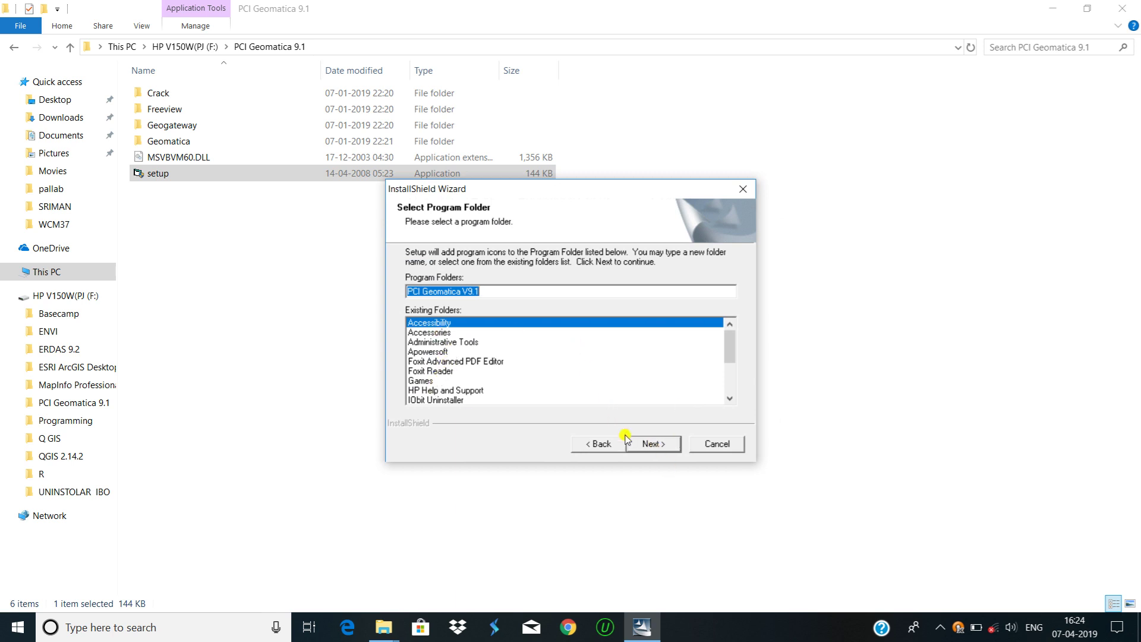
pyautogui.click(657, 447)
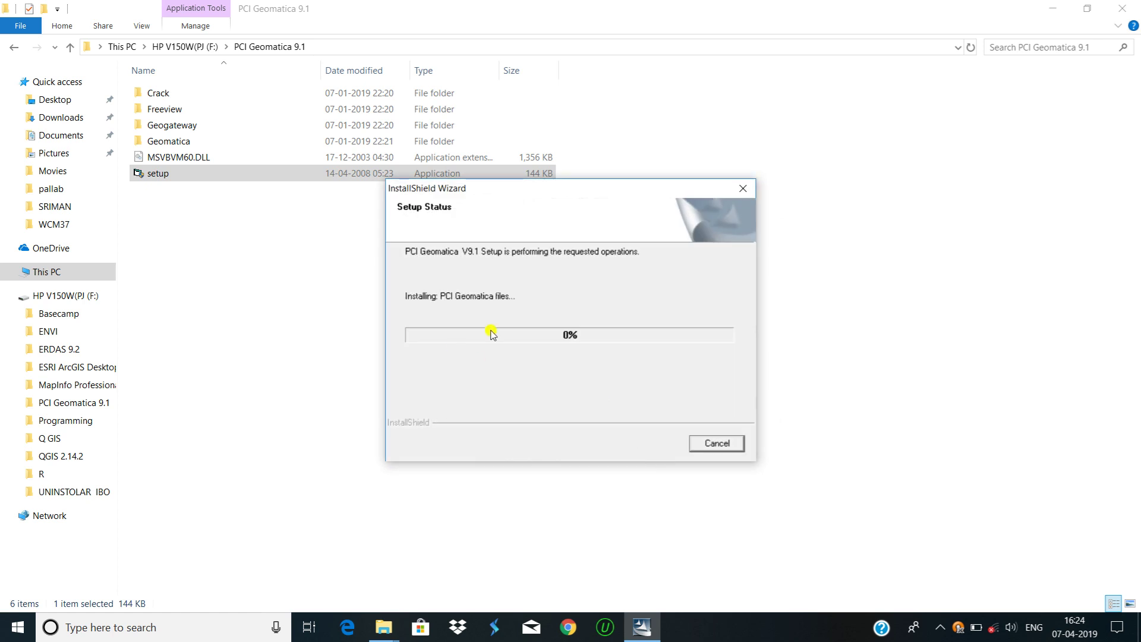
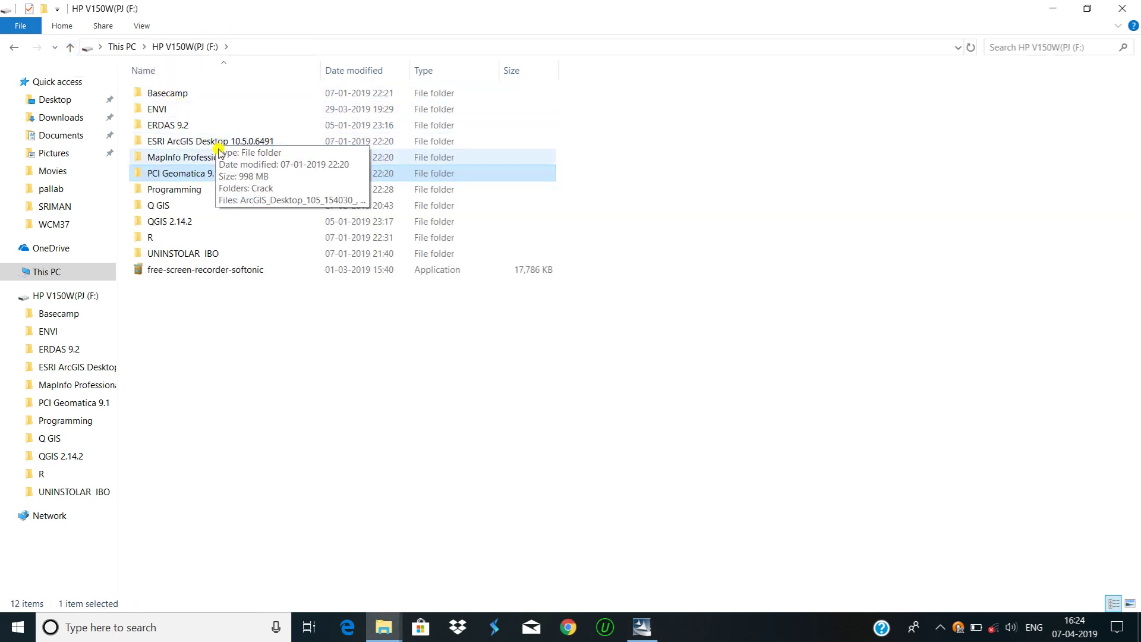
# Step: Open the PCI91 folder inside the Crack folder of PCI Geomatica 9.1
pyautogui.doubleClick(209, 177)
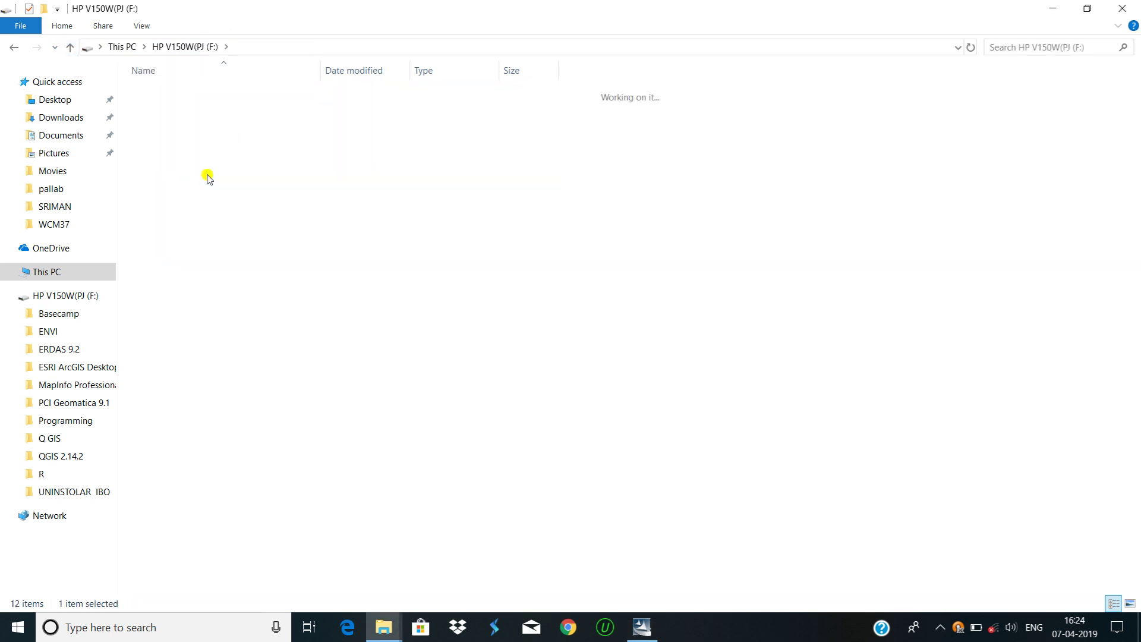
pyautogui.doubleClick(199, 94)
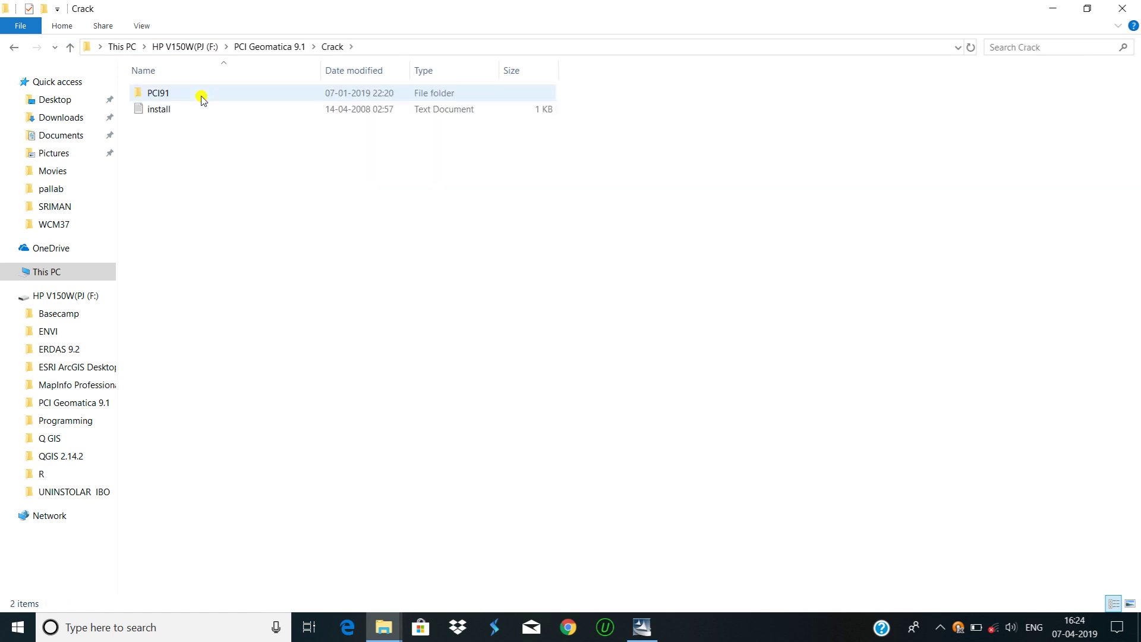
pyautogui.doubleClick(204, 94)
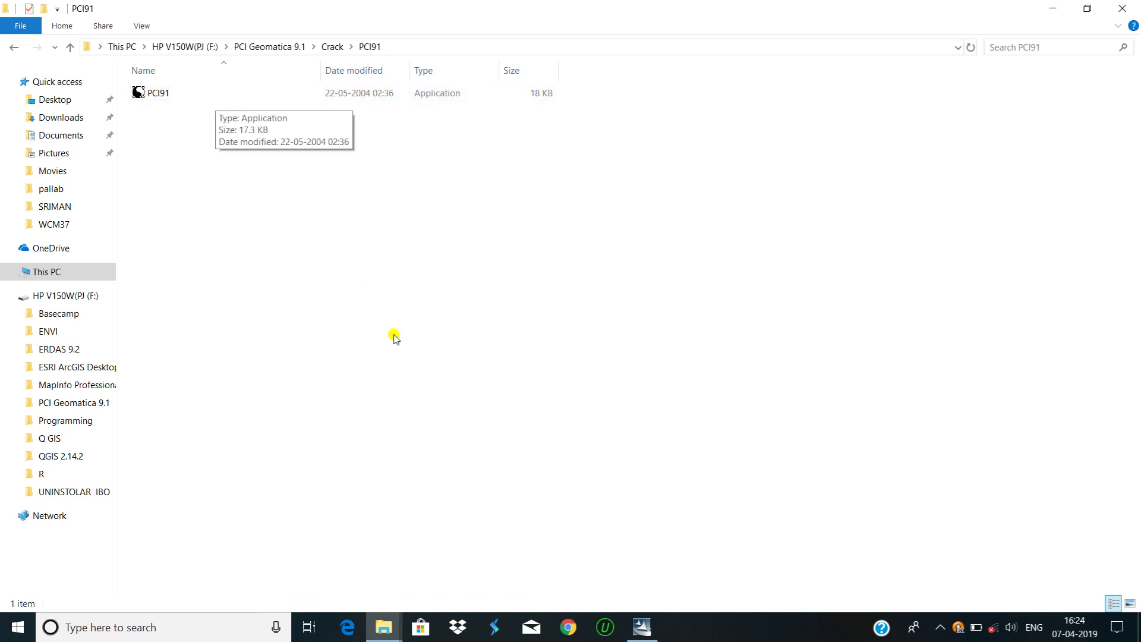
# Step: Return to the InstallShield Wizard, move its window higher, and dismiss the Sentinel driver warning
pyautogui.click(637, 624)
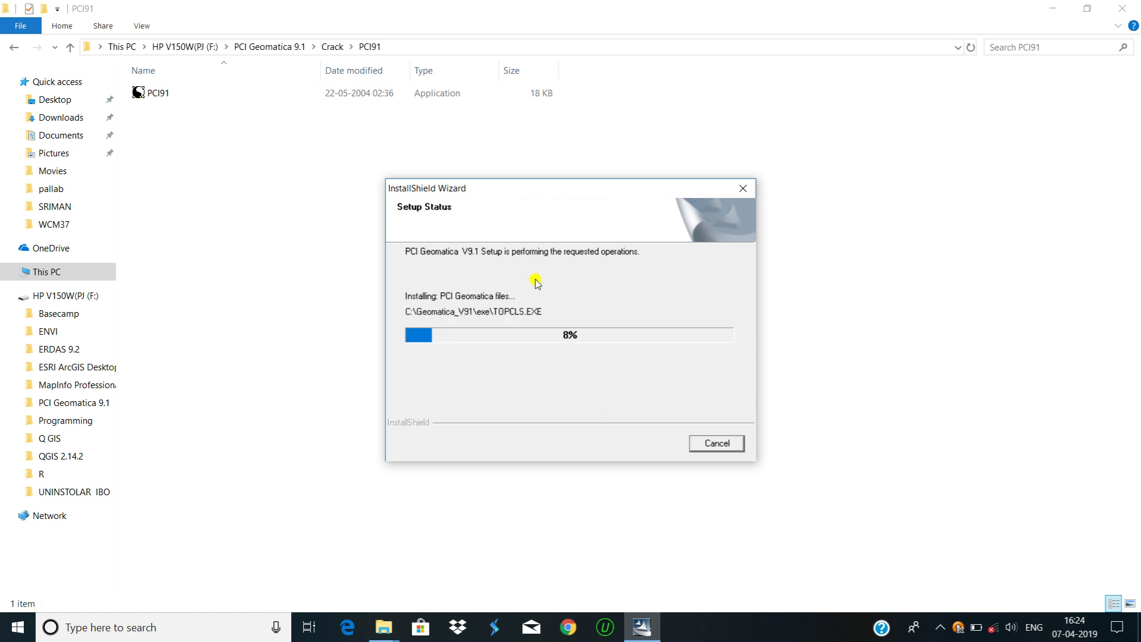
pyautogui.moveTo(537, 195); pyautogui.dragTo(567, 140)
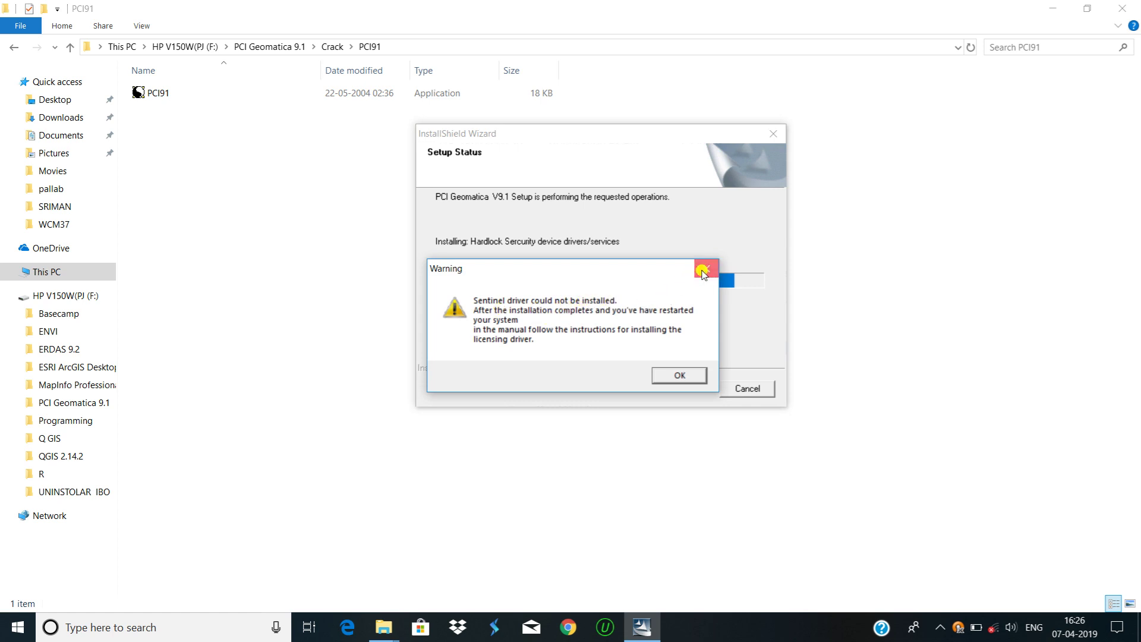
pyautogui.click(705, 268)
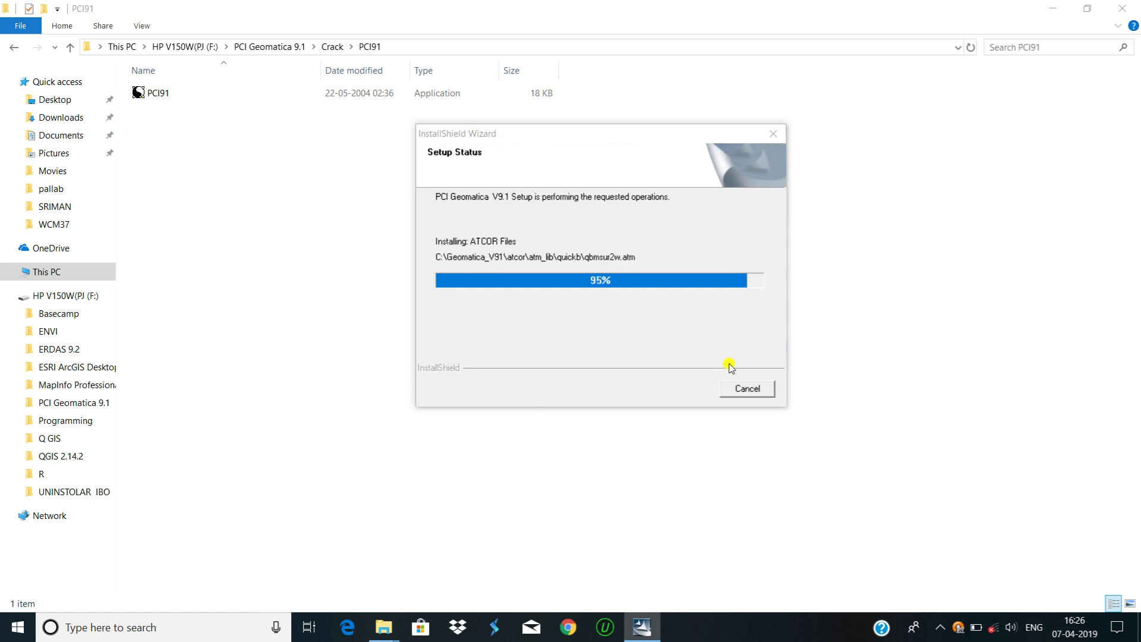
# Step: Dismiss the HTML Help 1.31 Update warning and reposition the InstallShield Wizard window
pyautogui.moveTo(597, 135); pyautogui.dragTo(813, 122)
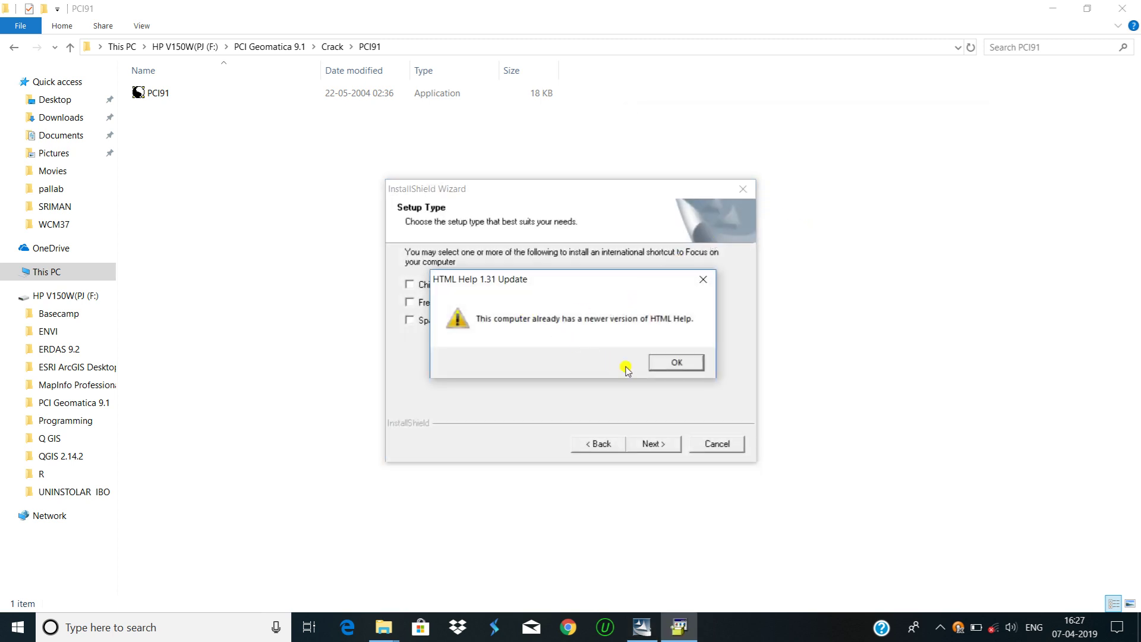
pyautogui.click(676, 362)
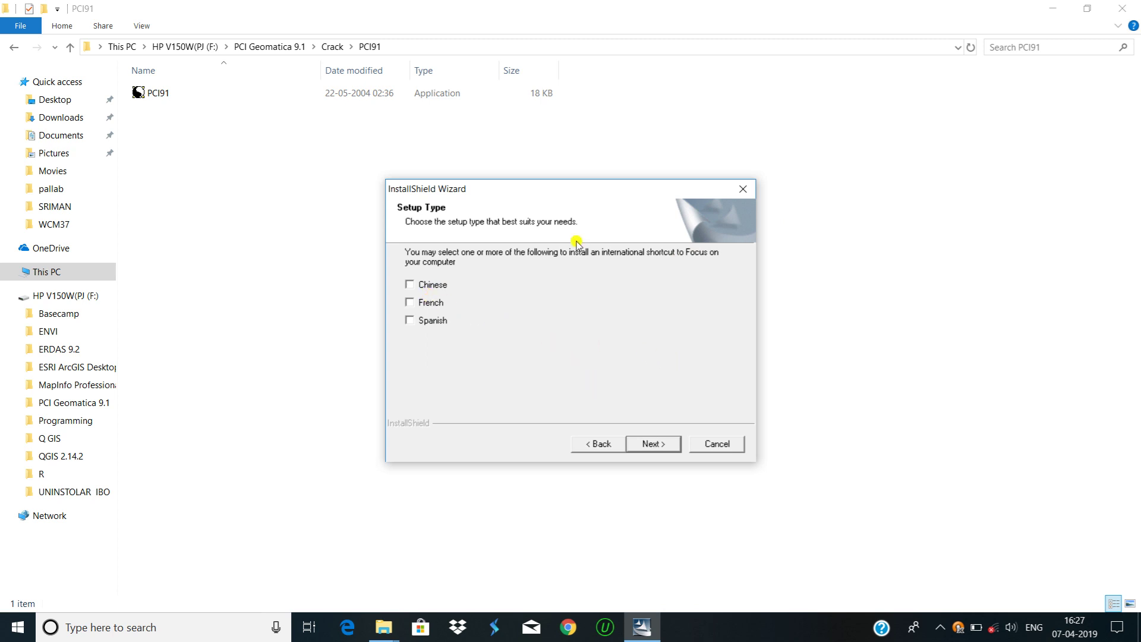
pyautogui.moveTo(545, 195); pyautogui.dragTo(585, 202)
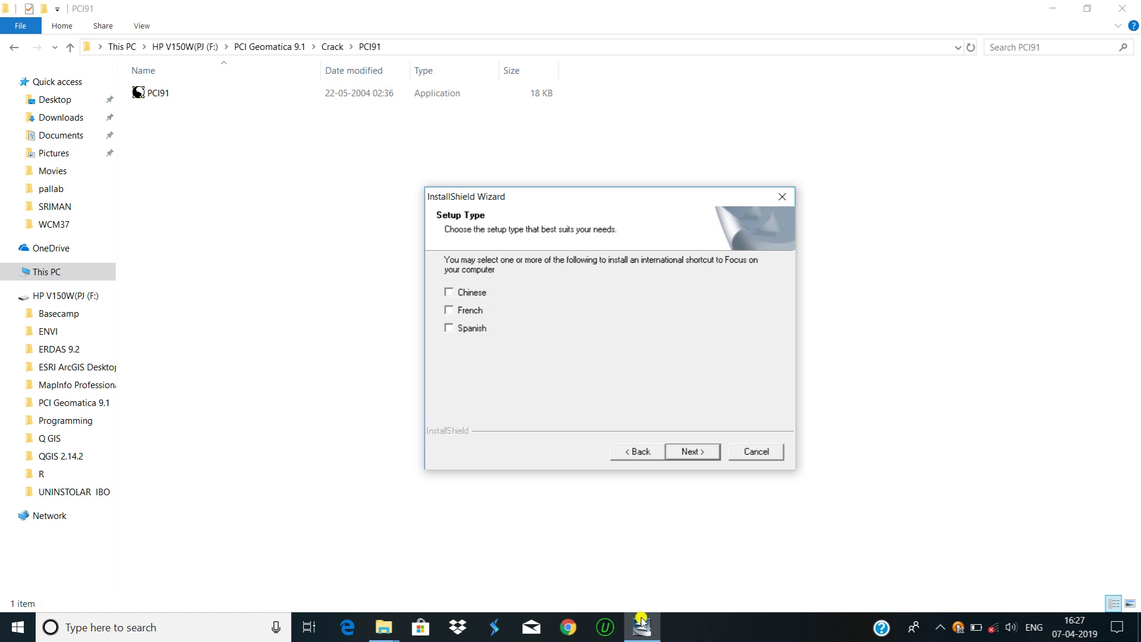
pyautogui.moveTo(642, 623)
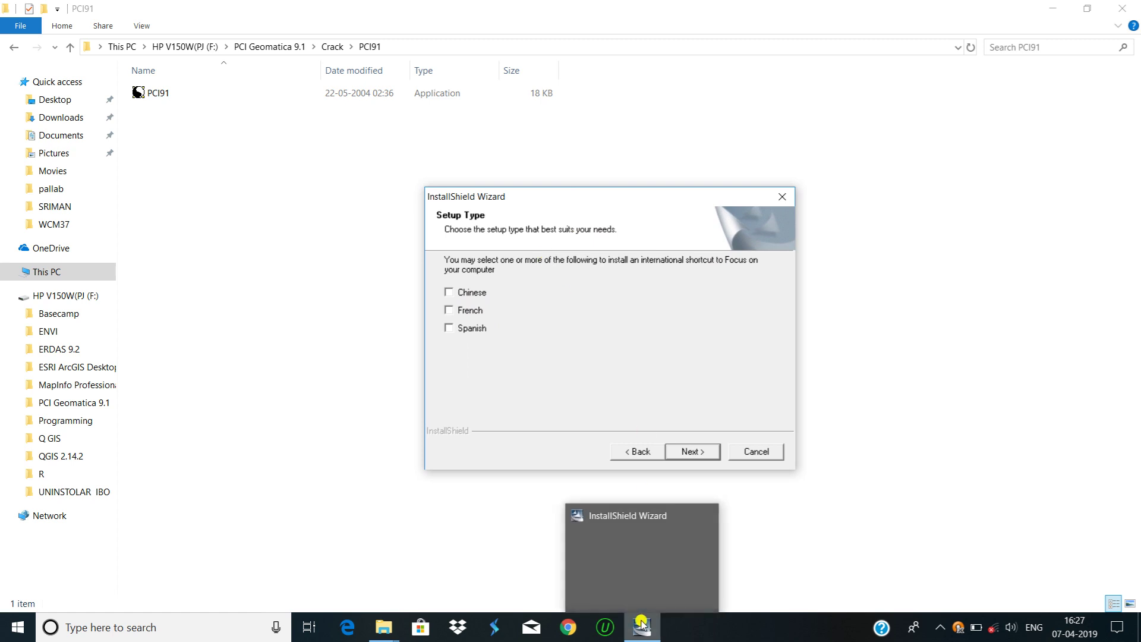
pyautogui.click(625, 580)
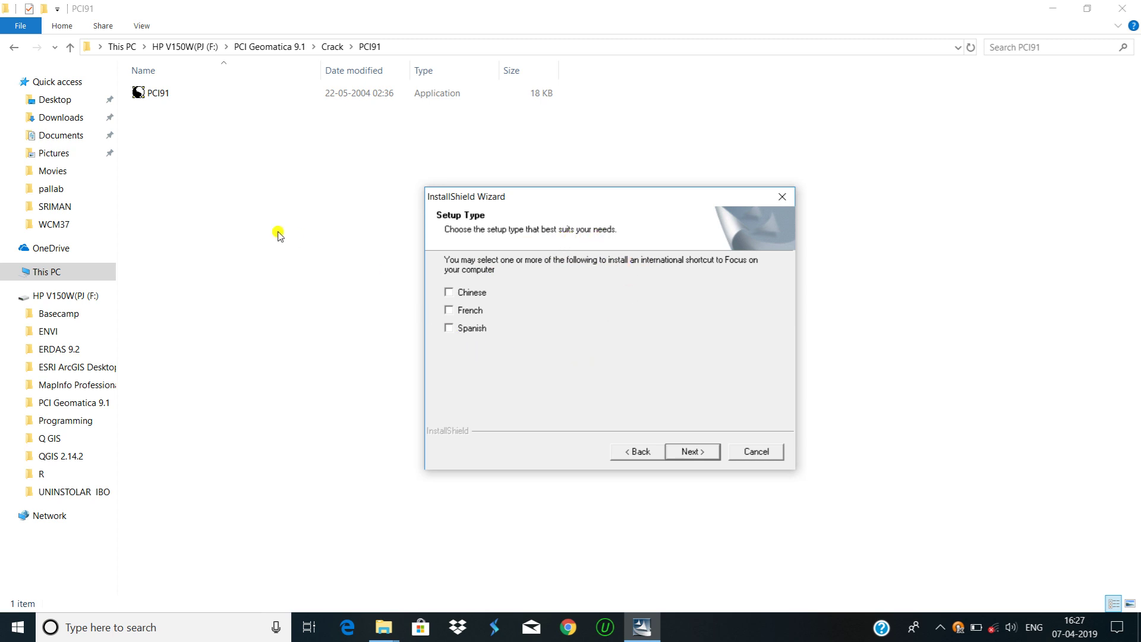
pyautogui.click(20, 618)
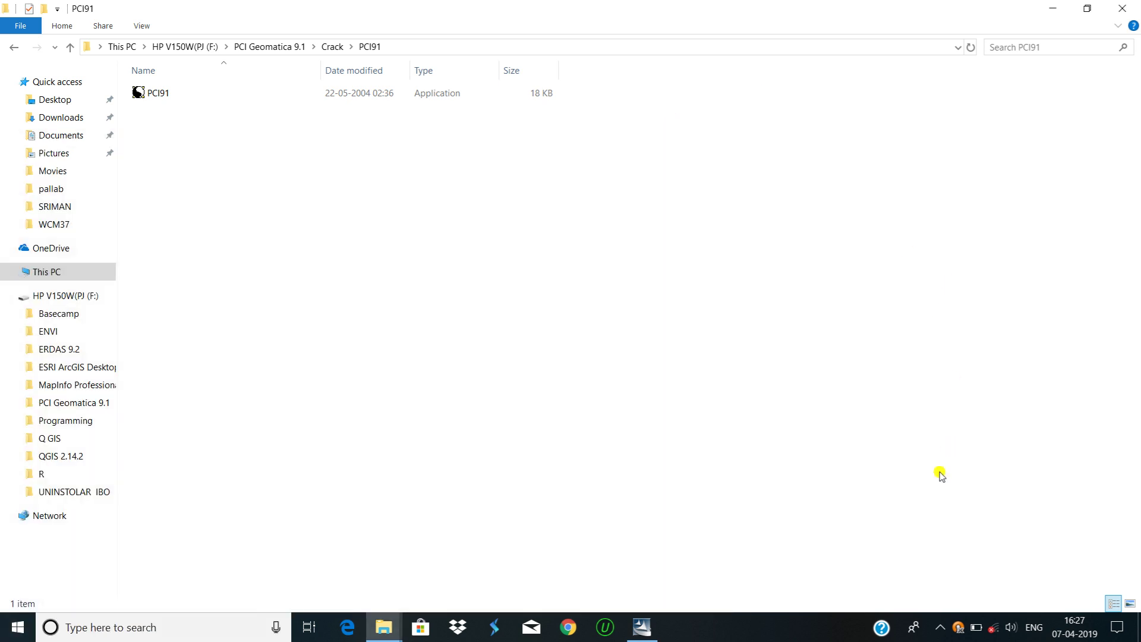
pyautogui.rightClick(945, 621)
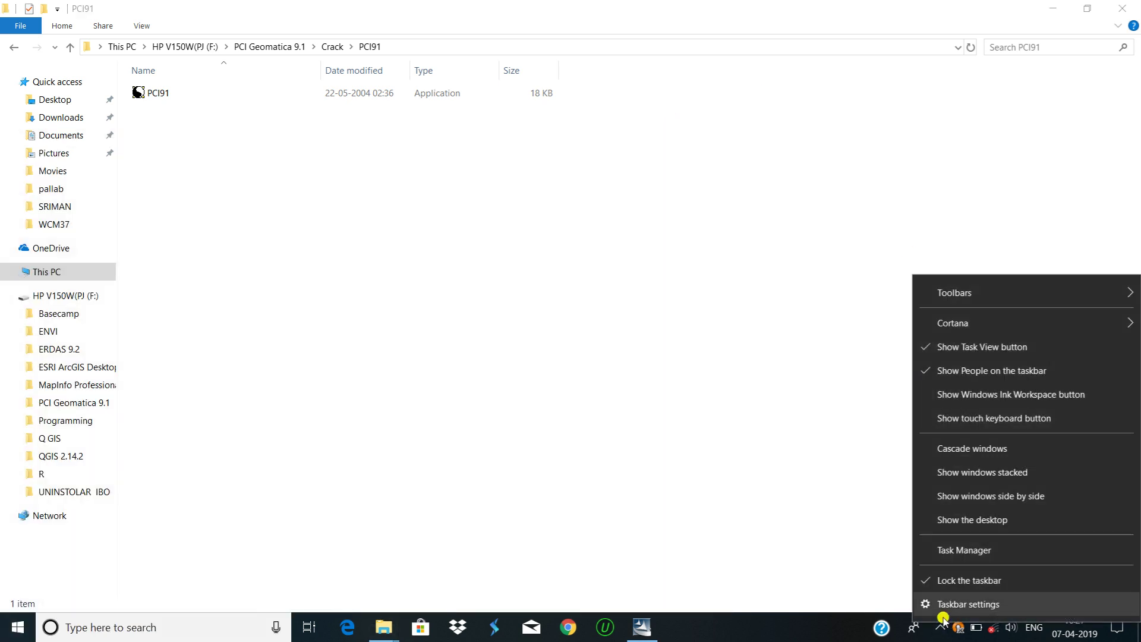
pyautogui.click(888, 591)
pyautogui.click(940, 627)
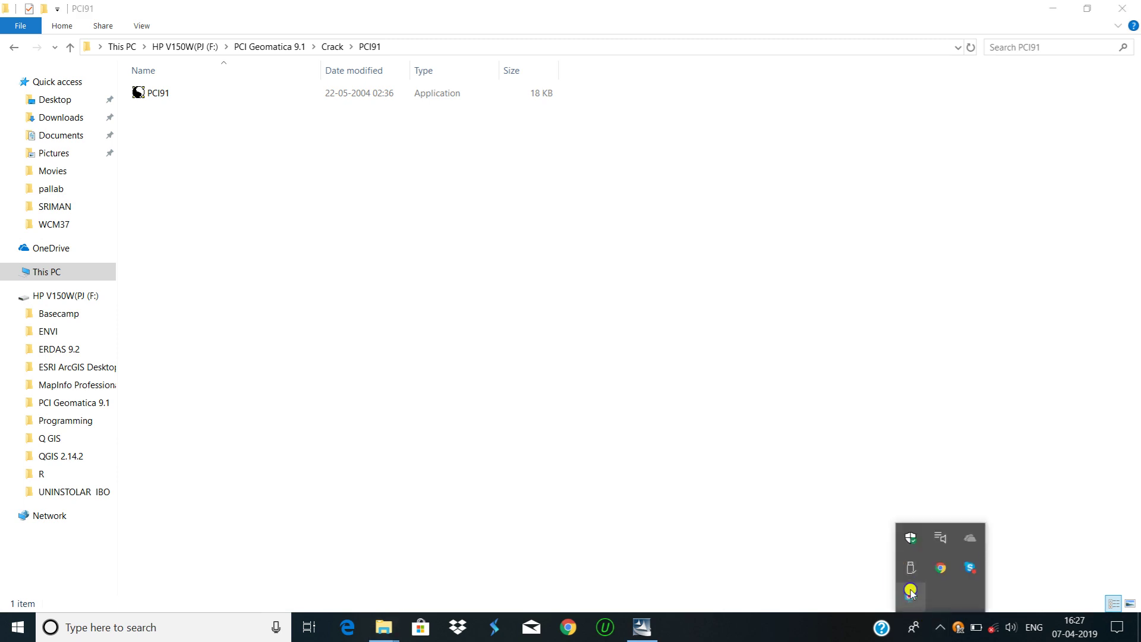
pyautogui.rightClick(910, 595)
pyautogui.click(807, 444)
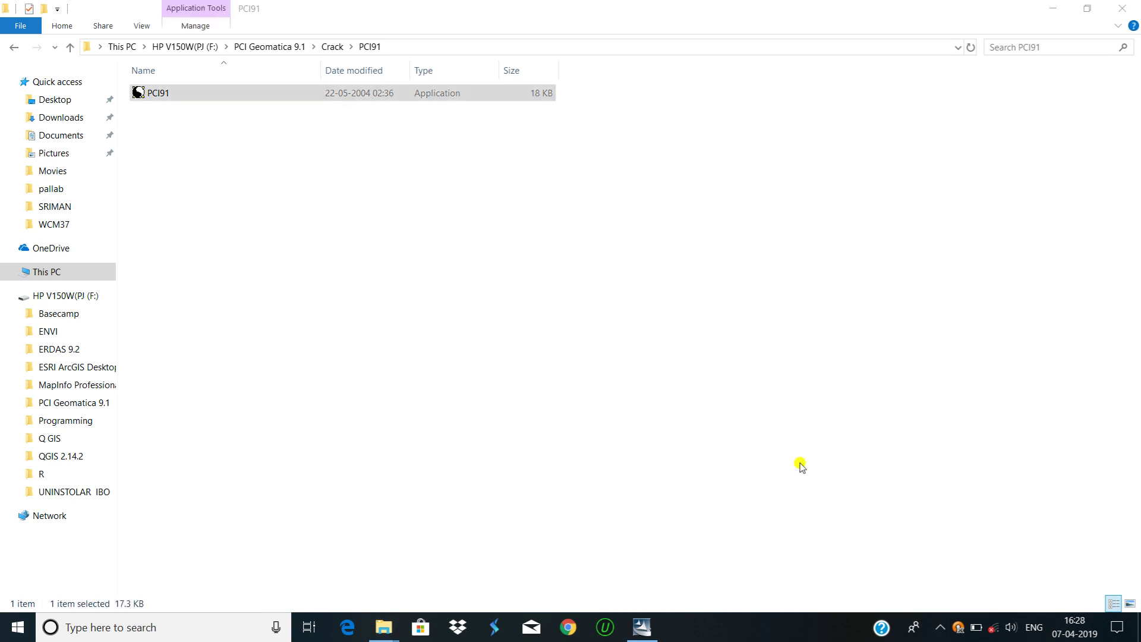
# Step: Run the PCI91 application from the PCI91 folder and move its window higher
pyautogui.click(641, 627)
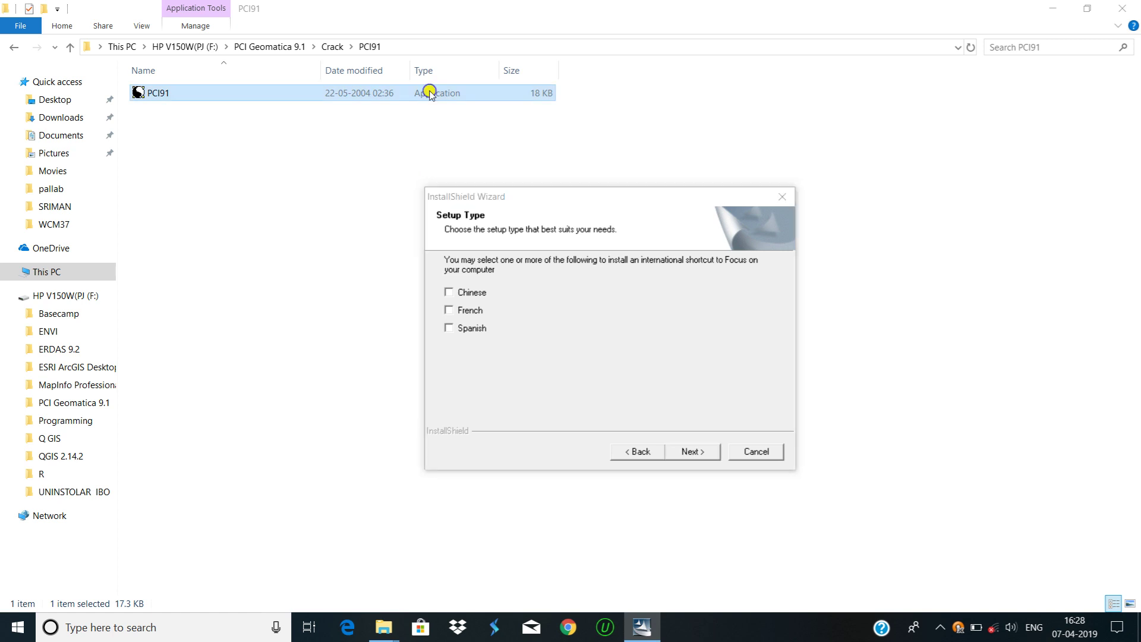
pyautogui.click(428, 86)
pyautogui.rightClick(430, 91)
pyautogui.click(463, 119)
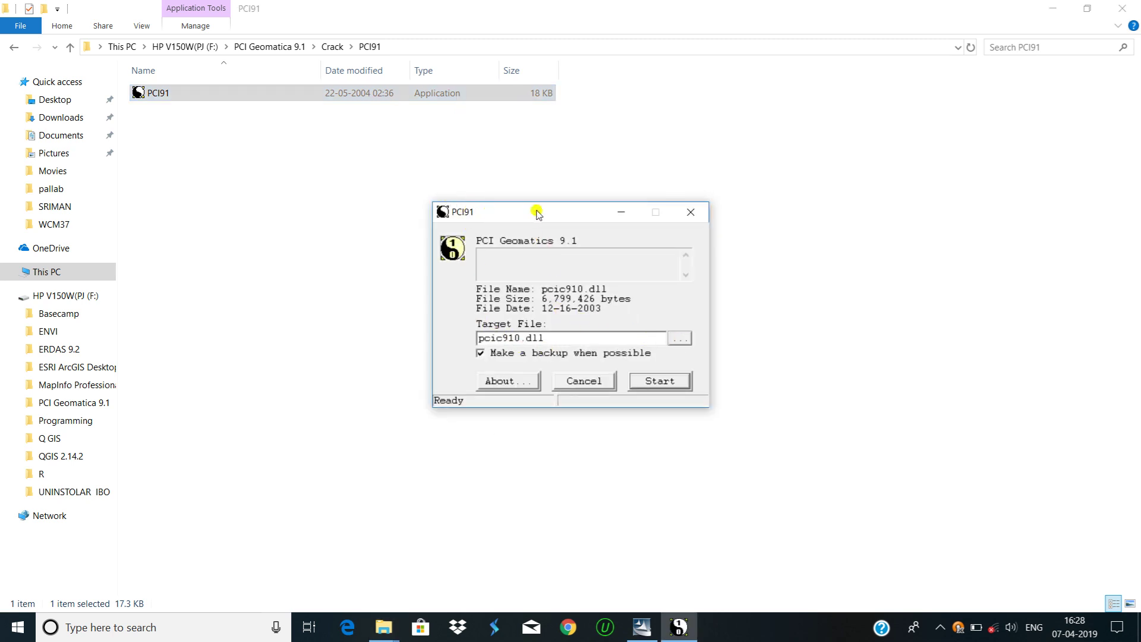
pyautogui.moveTo(537, 213); pyautogui.dragTo(542, 157)
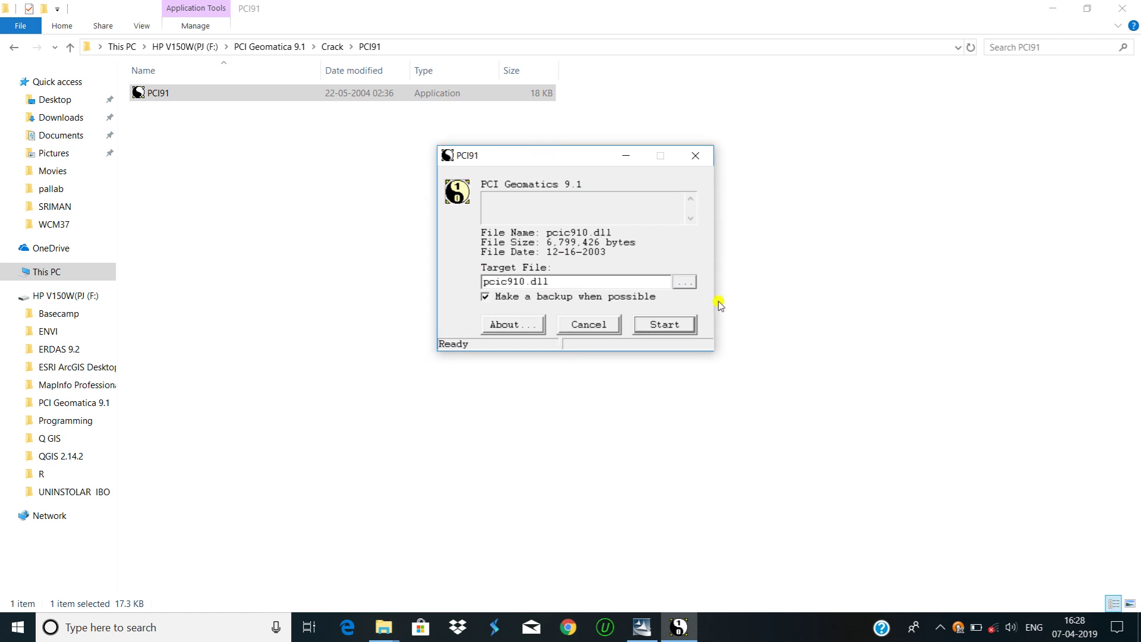
# Step: Set the patcher's target file to pcic910.dll in C:\Geomatica_V91\exe
pyautogui.click(685, 283)
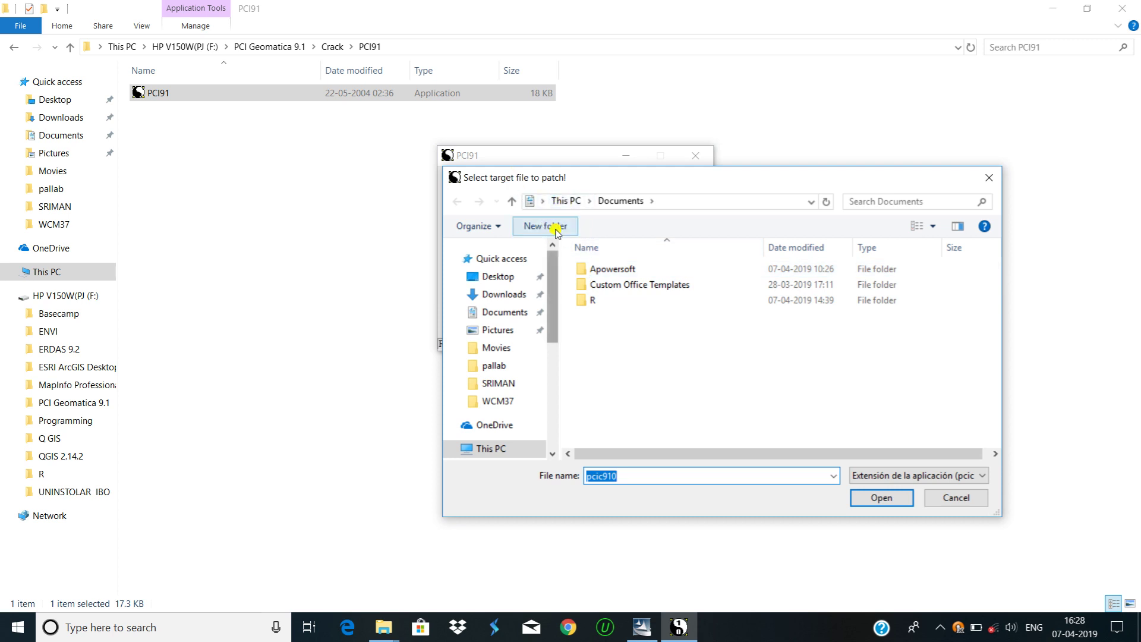
pyautogui.click(564, 202)
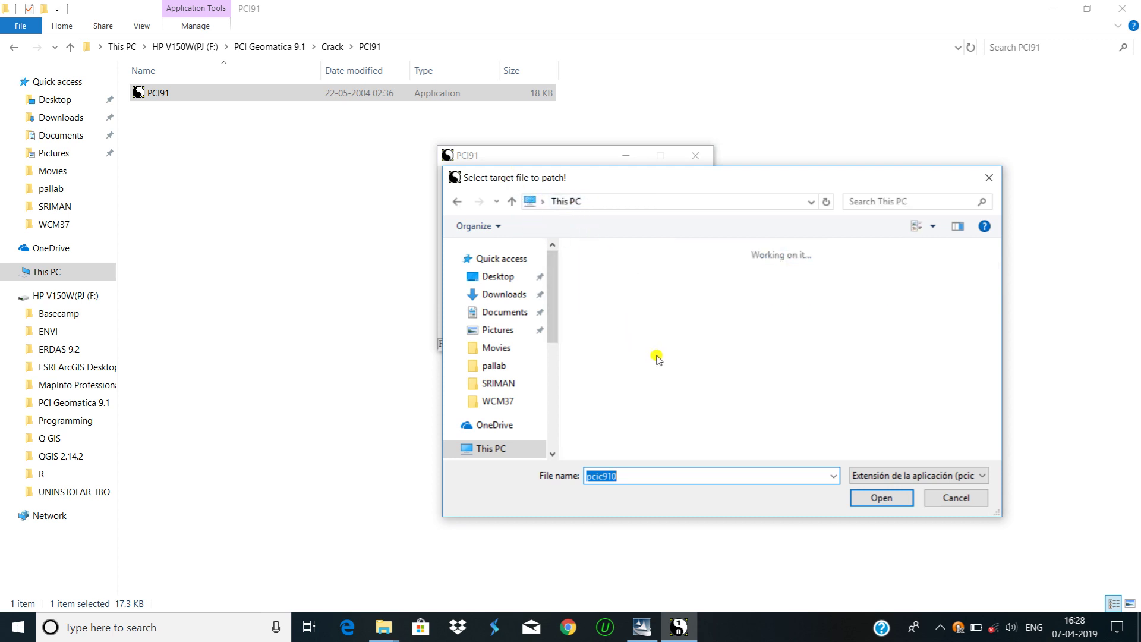
pyautogui.scroll(-3, 671, 357)
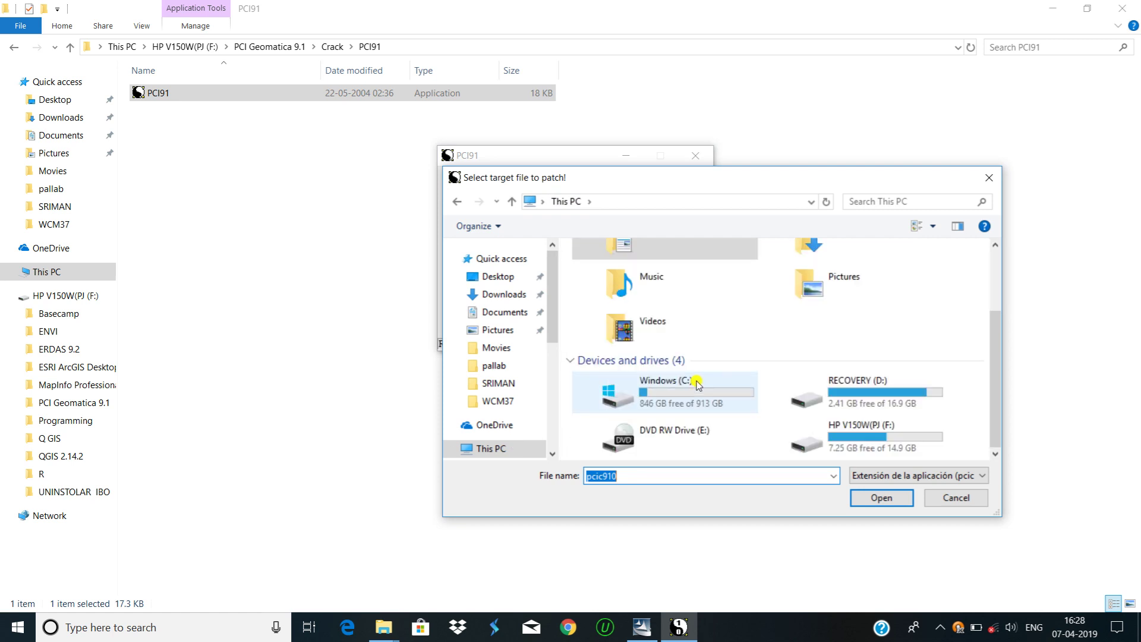
pyautogui.click(675, 404)
pyautogui.doubleClick(675, 404)
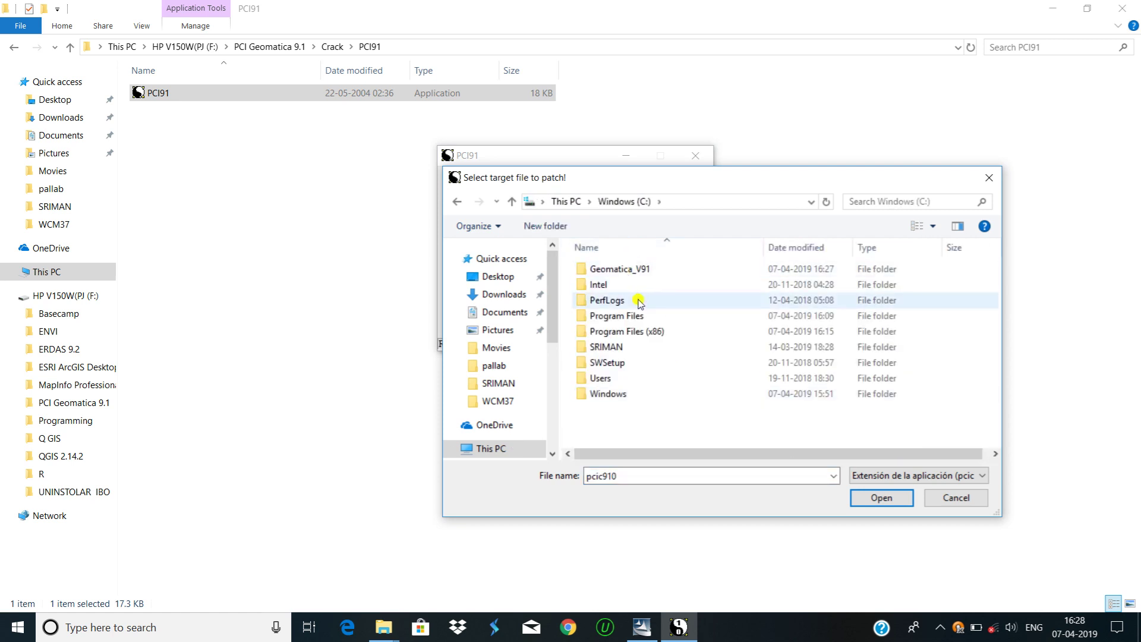
pyautogui.doubleClick(657, 277)
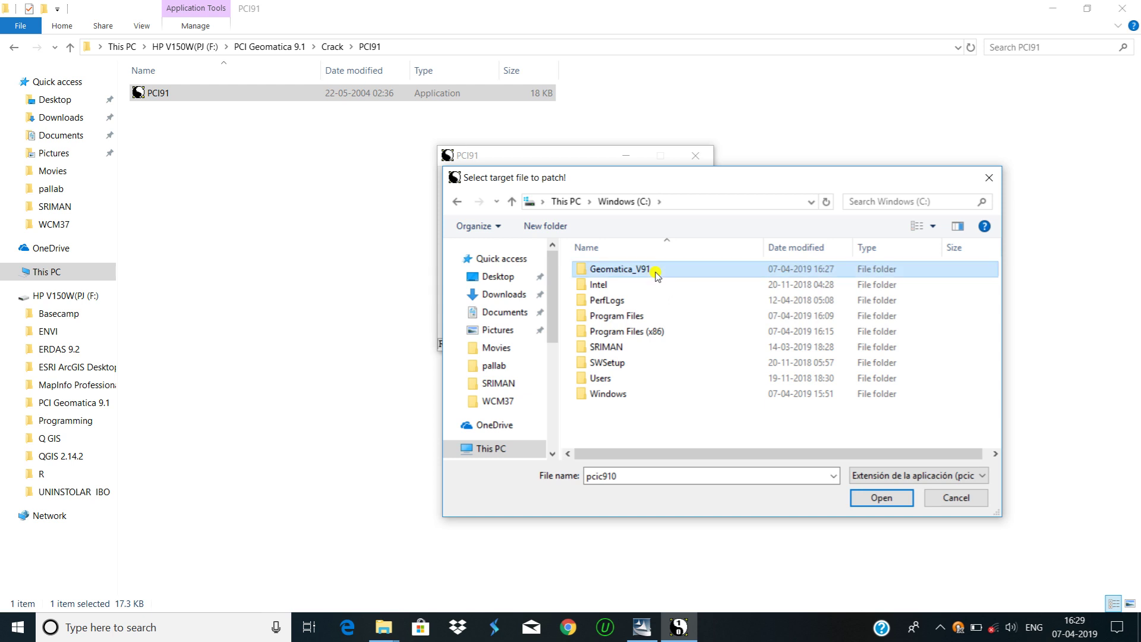
pyautogui.doubleClick(648, 331)
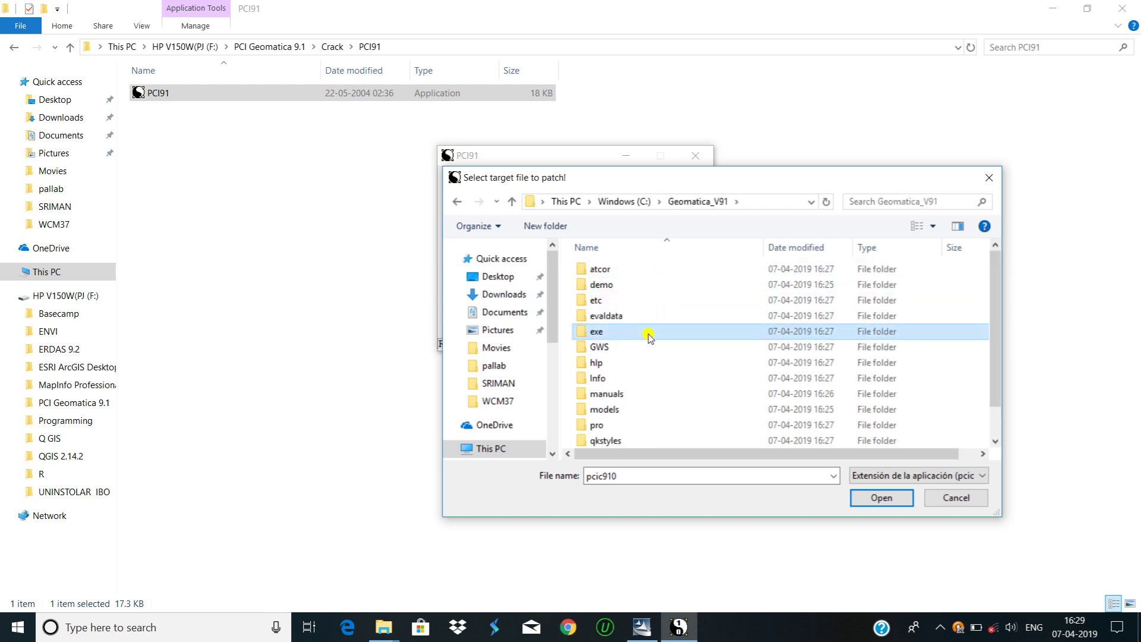
pyautogui.click(624, 269)
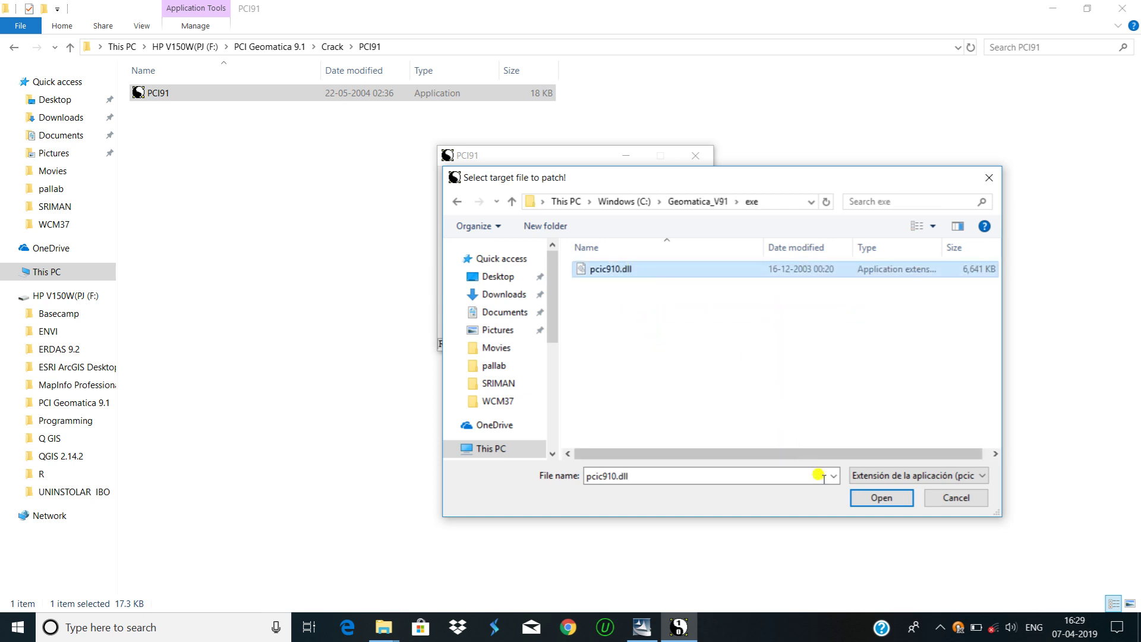
pyautogui.click(863, 498)
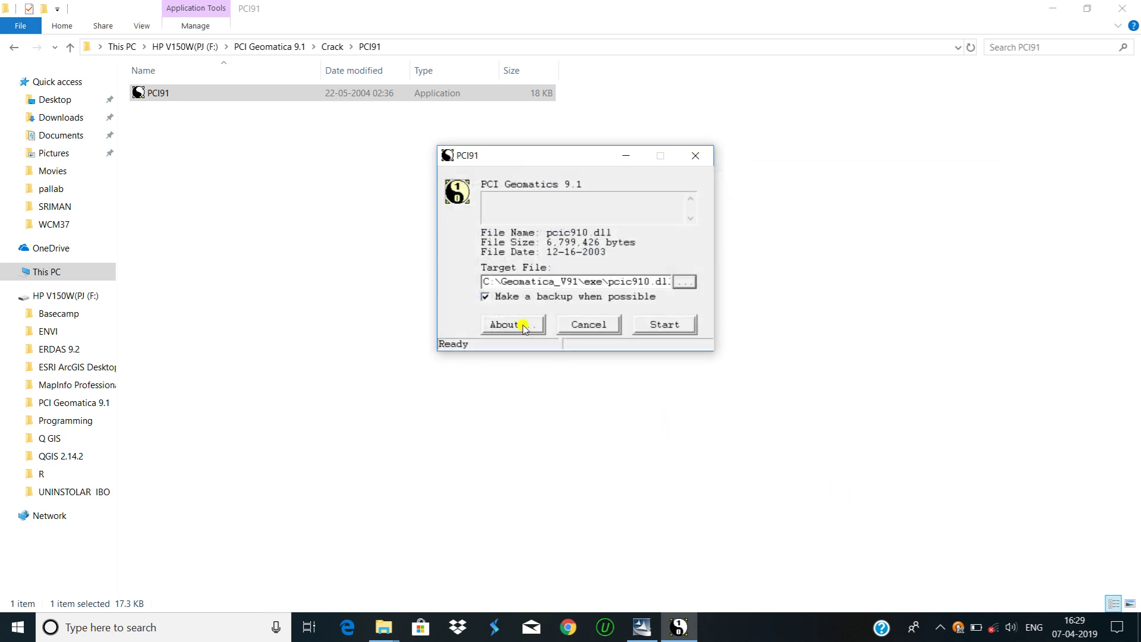
# Step: View the patcher's About information and close it
pyautogui.click(521, 327)
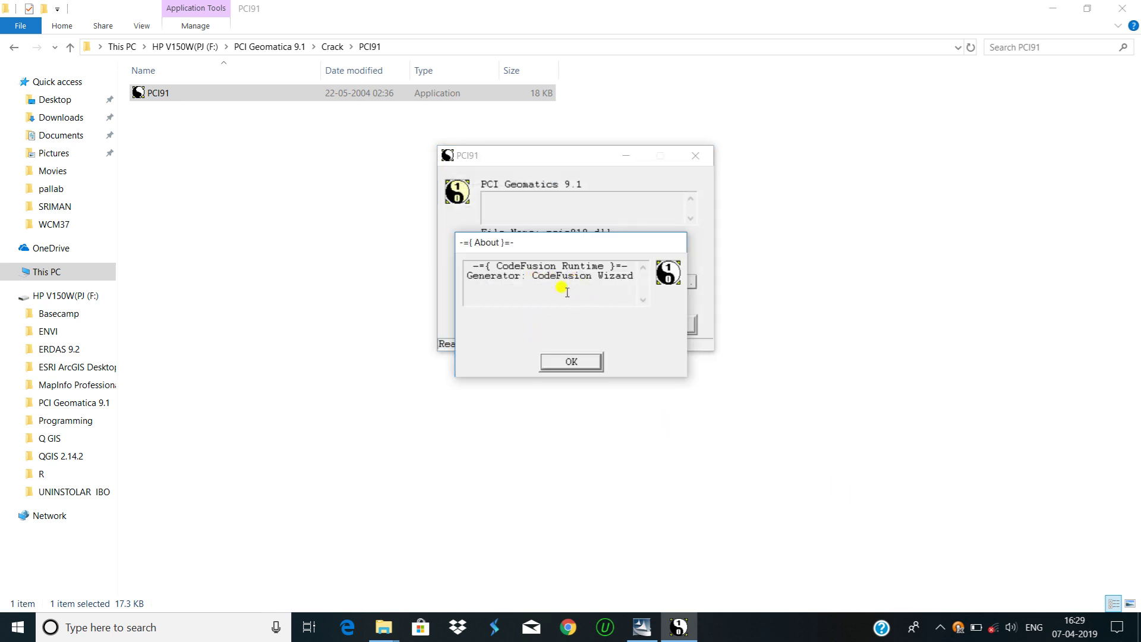
pyautogui.click(936, 627)
pyautogui.rightClick(910, 596)
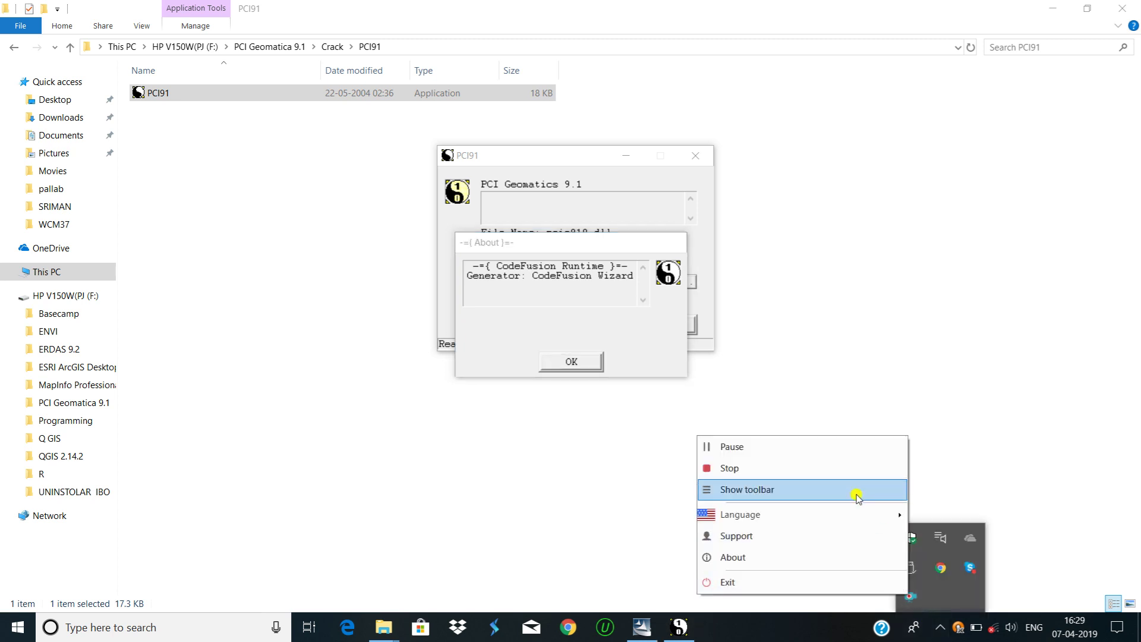
pyautogui.click(802, 455)
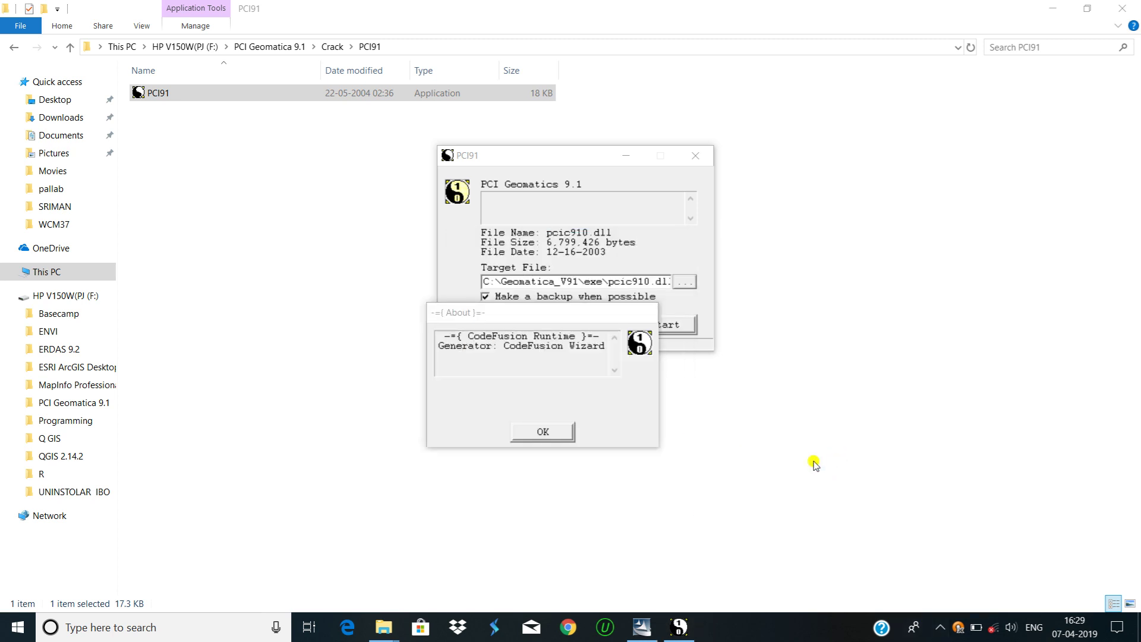
pyautogui.click(543, 432)
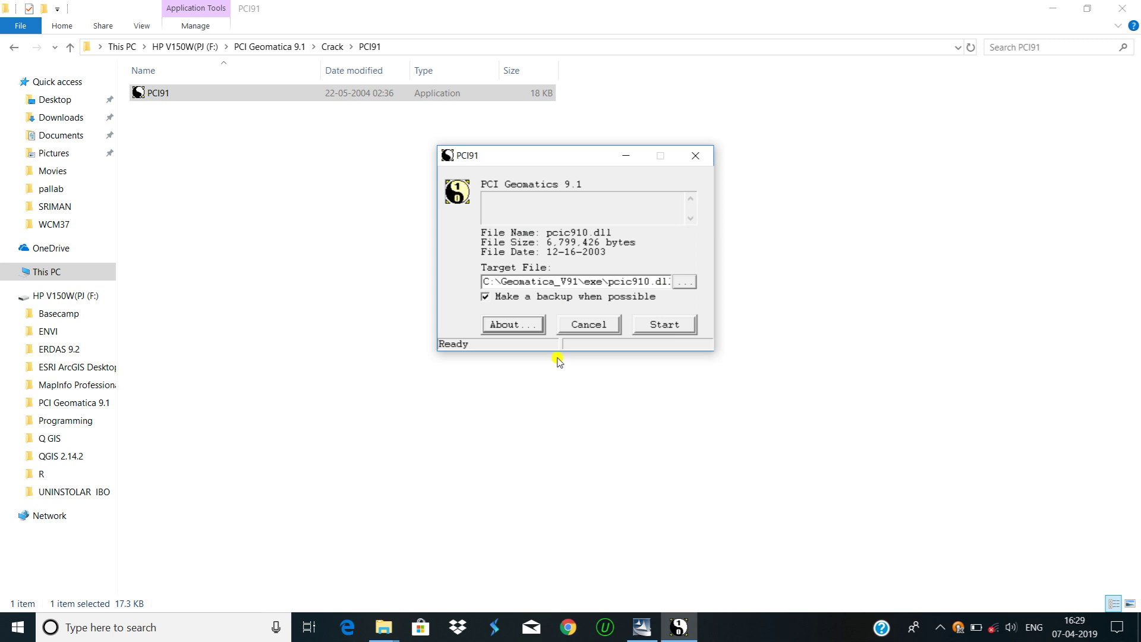
# Step: Reselect pcic910.dll in C:\Geomatica_V91\exe as the target file and apply the patch to it
pyautogui.click(683, 283)
pyautogui.click(612, 271)
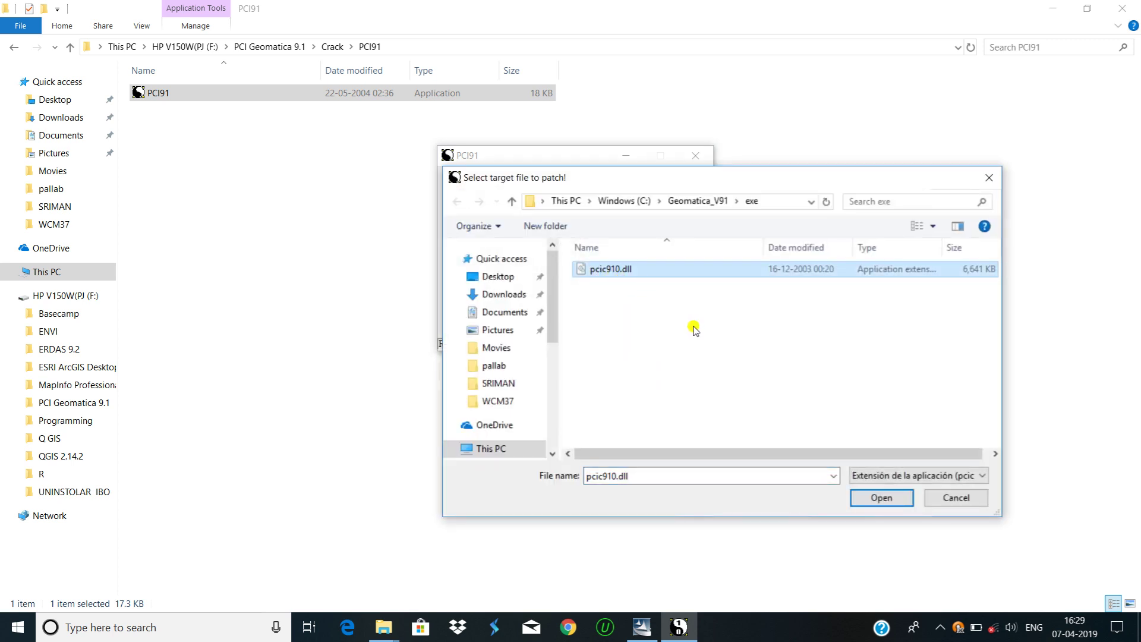
pyautogui.click(879, 498)
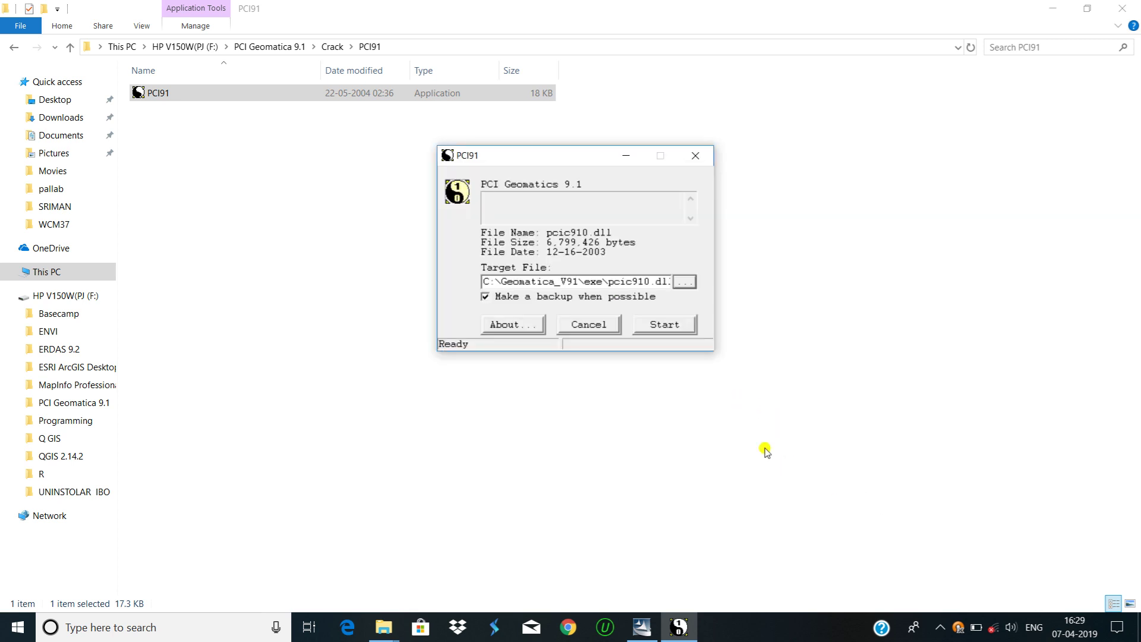
pyautogui.click(651, 327)
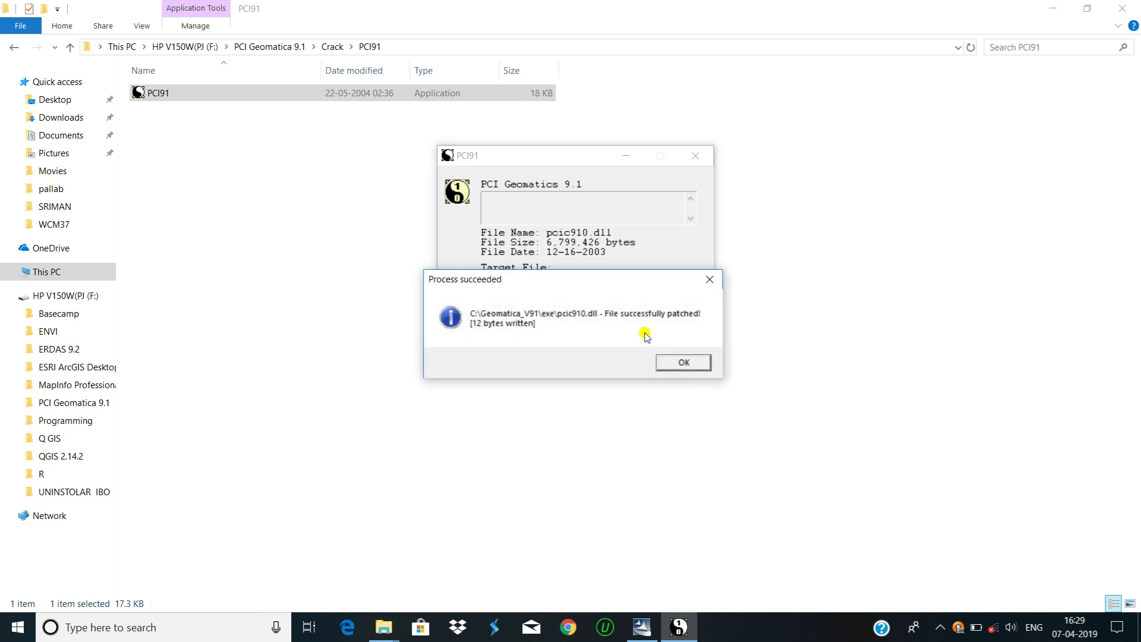
pyautogui.click(682, 364)
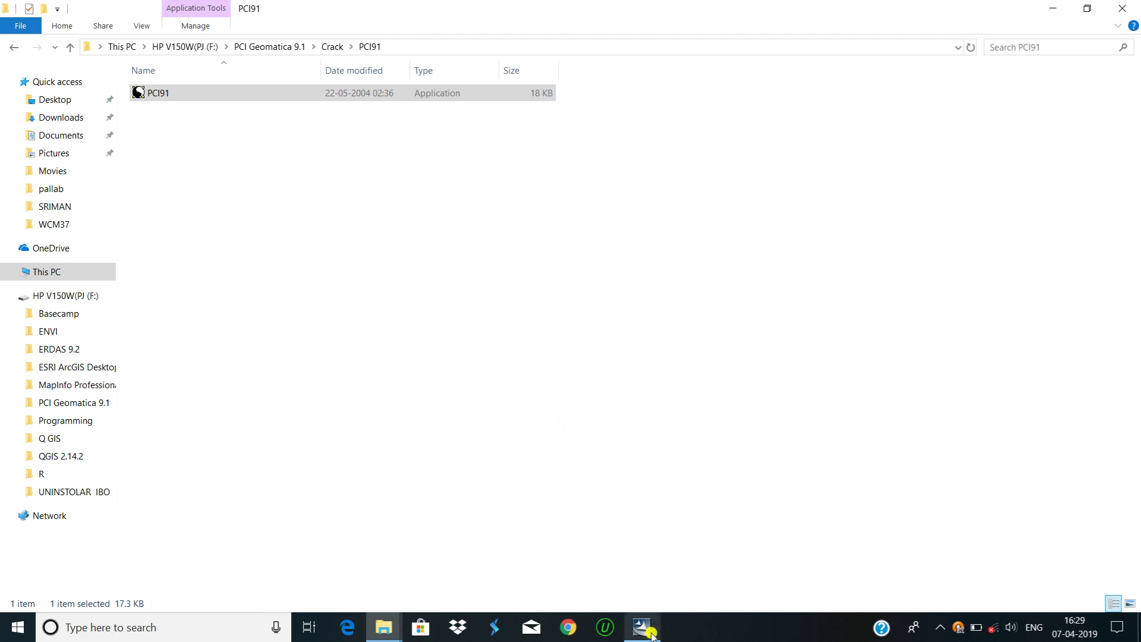
# Step: Return to the InstallShield Wizard, continue without any international Focus shortcuts, and finish the setup
pyautogui.moveTo(647, 635)
pyautogui.click(624, 553)
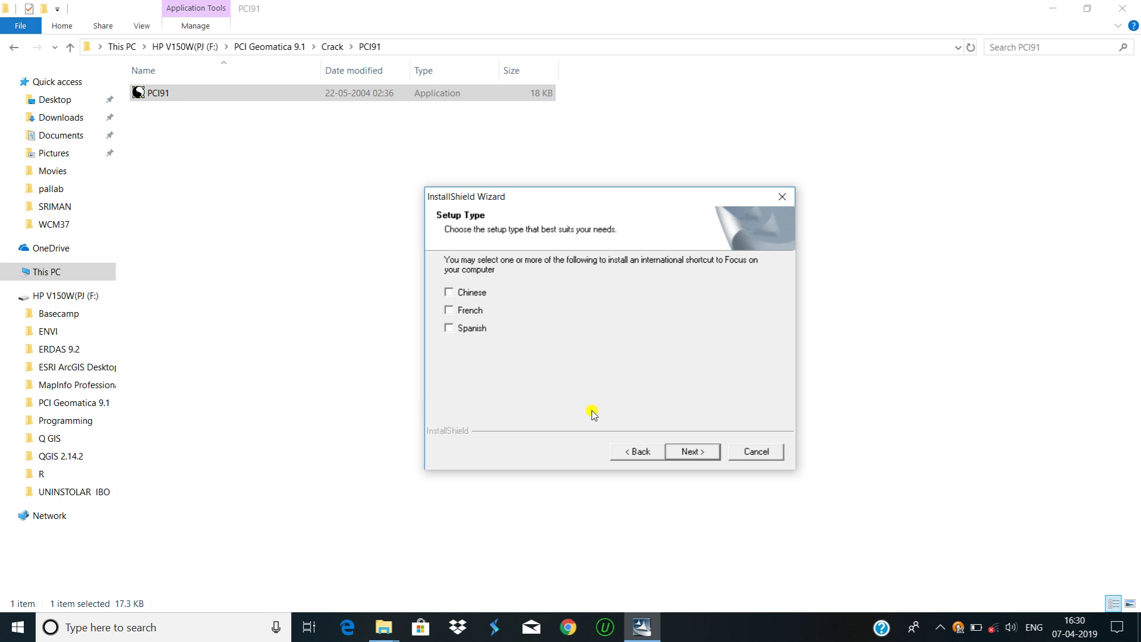
pyautogui.click(681, 451)
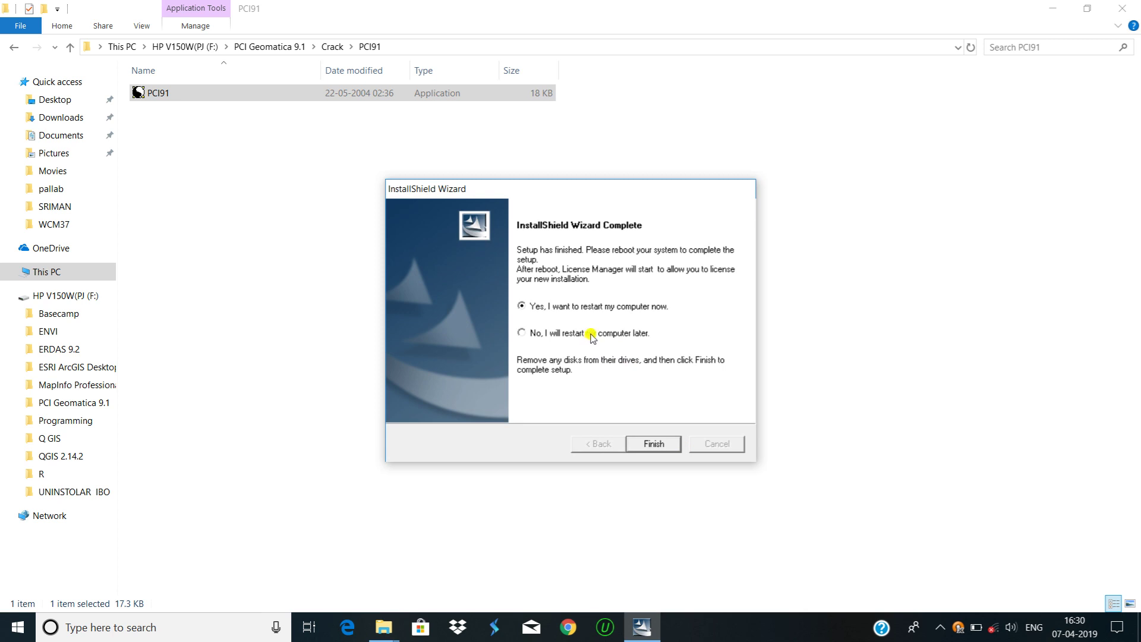
pyautogui.click(662, 447)
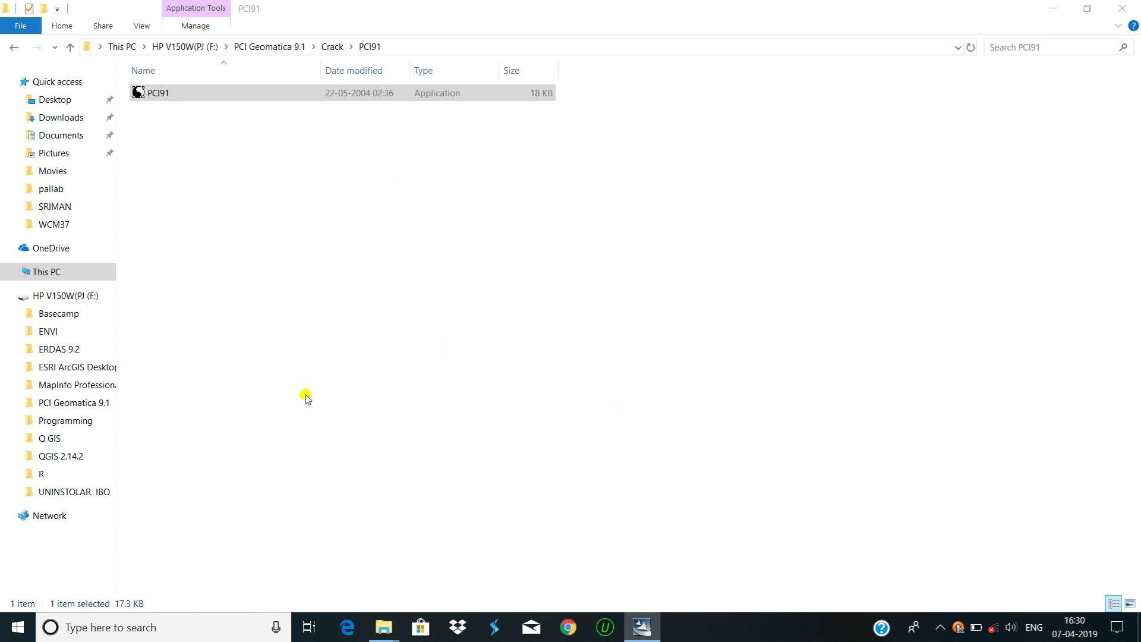
pyautogui.click(4, 631)
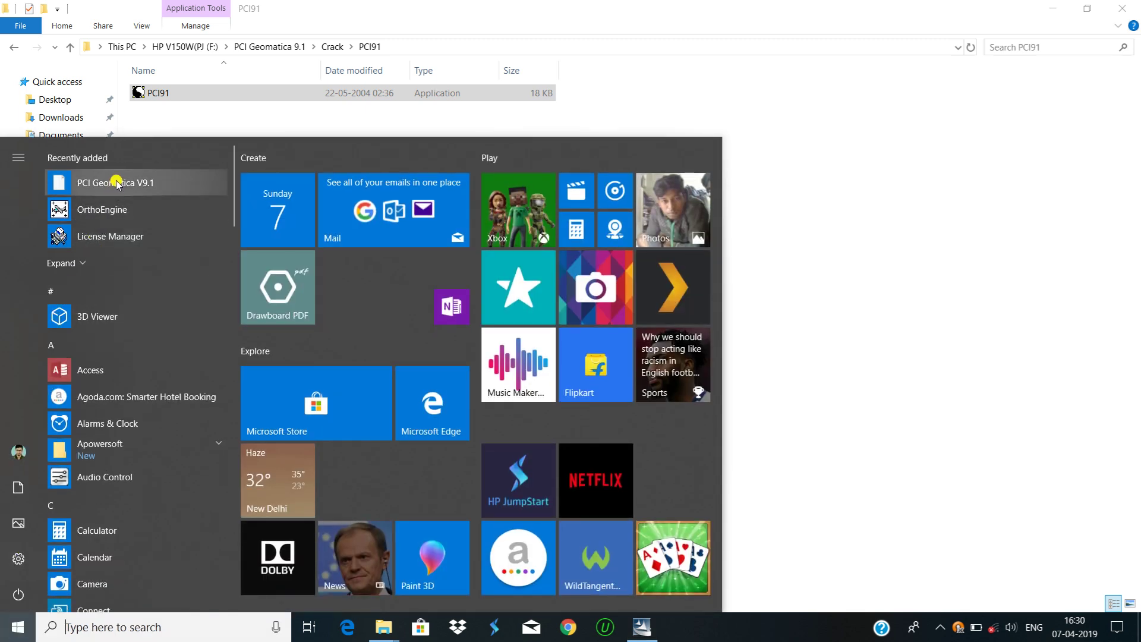
pyautogui.click(119, 182)
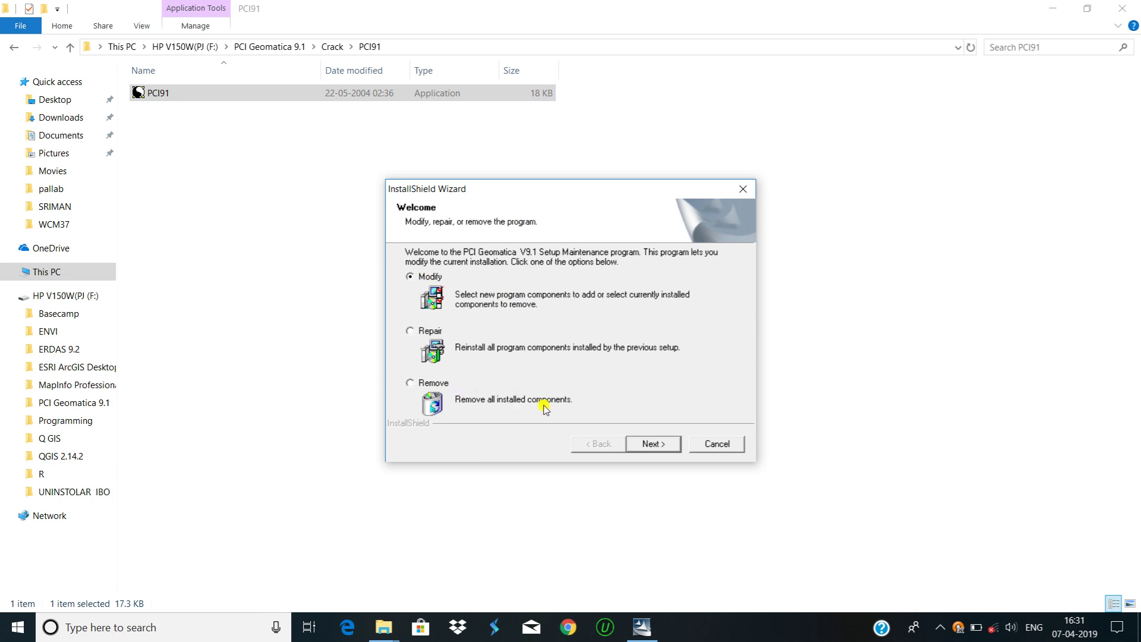
pyautogui.click(721, 445)
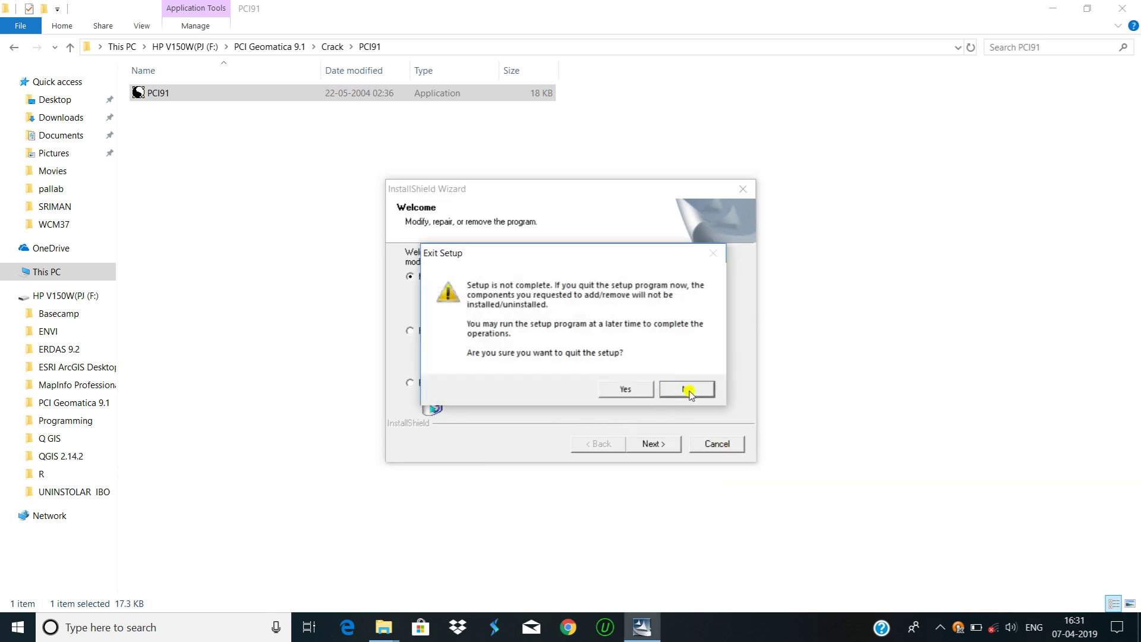
pyautogui.click(688, 391)
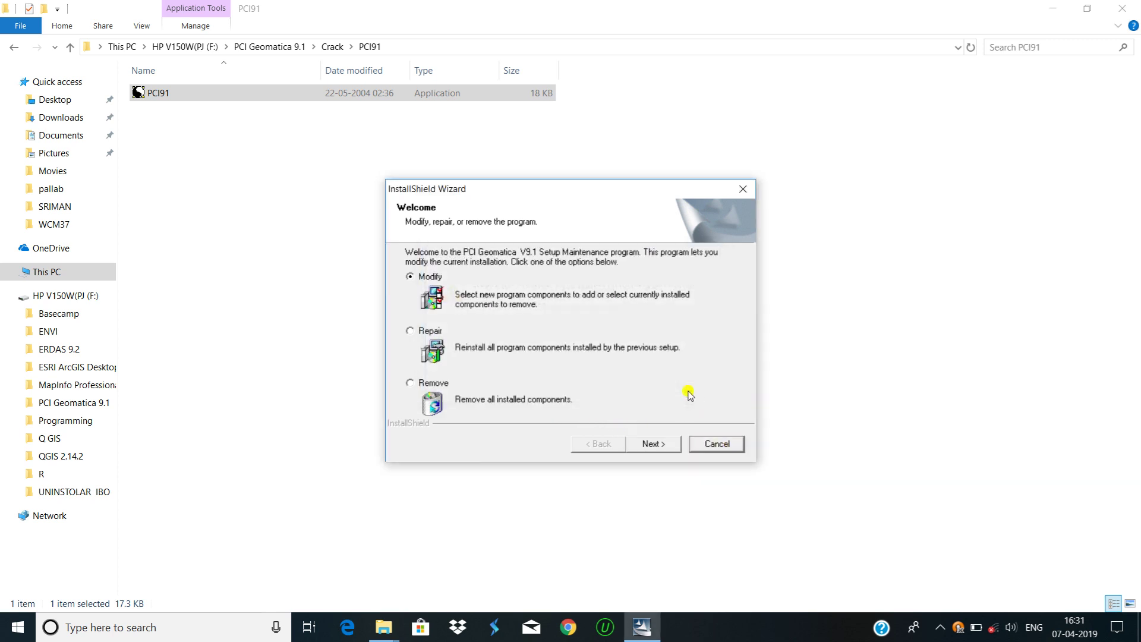
pyautogui.click(699, 444)
pyautogui.click(629, 389)
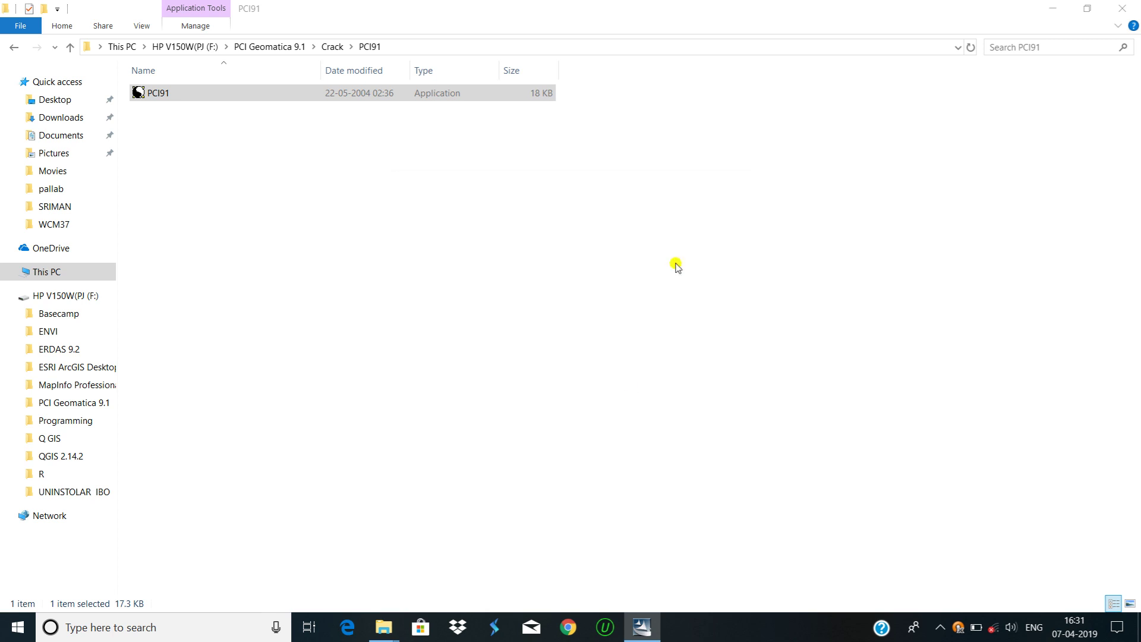
# Step: Close the PCI91 folder window and launch PCI Geomatica from its desktop shortcut
pyautogui.click(1121, 5)
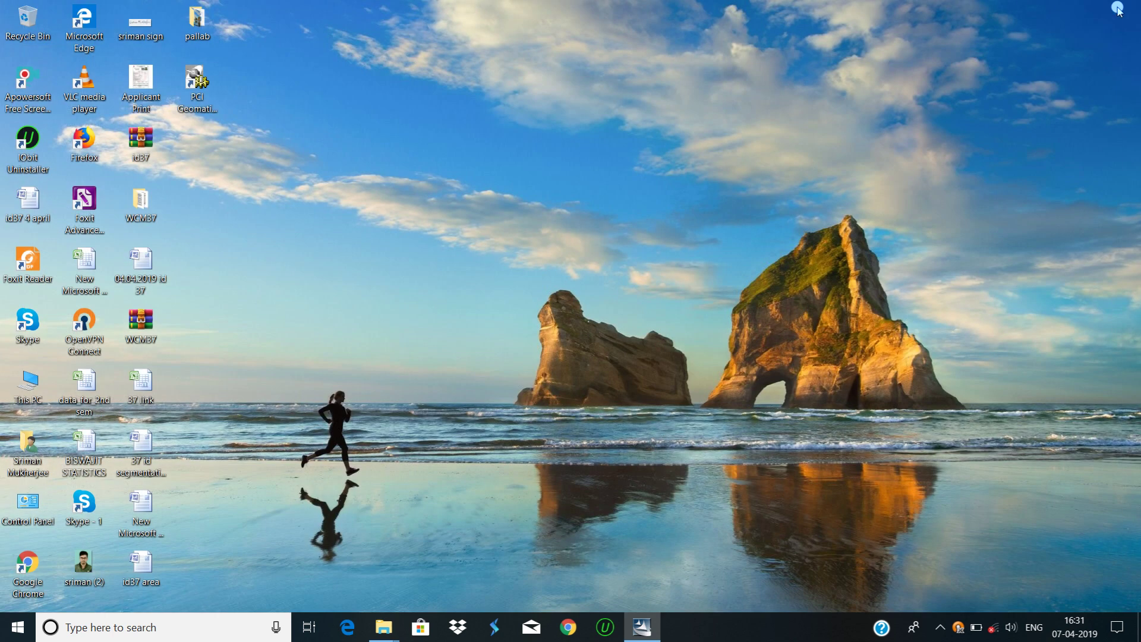
pyautogui.rightClick(569, 113)
pyautogui.click(592, 168)
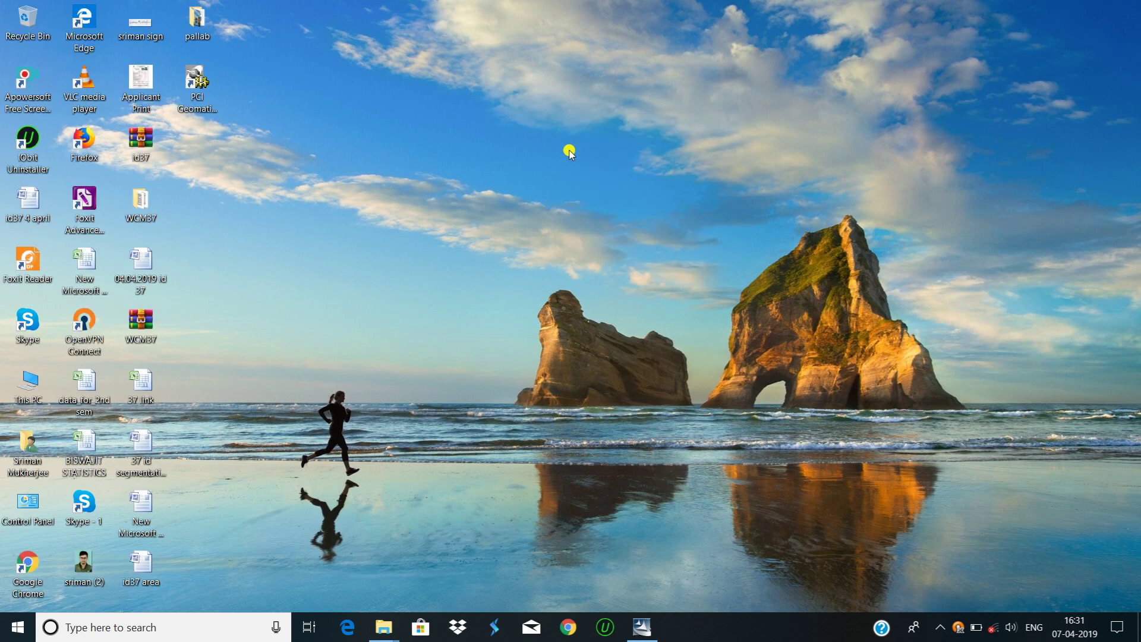
pyautogui.rightClick(569, 150)
pyautogui.click(594, 194)
pyautogui.click(199, 97)
pyautogui.doubleClick(198, 97)
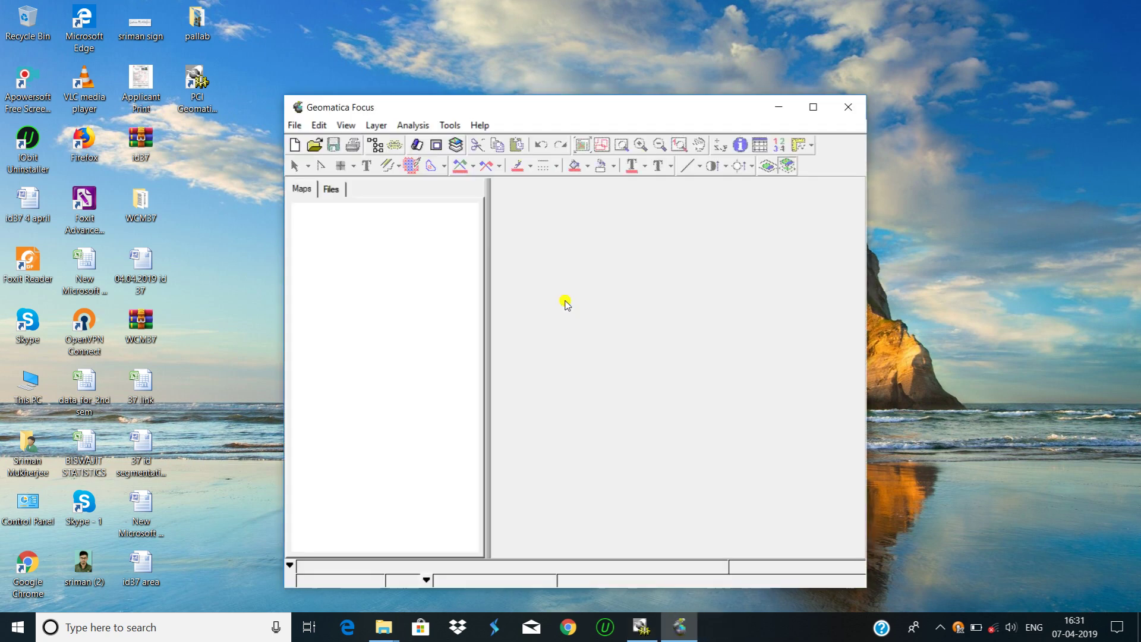
# Step: Maximize the Geomatica Focus window, and view the file selection dialog without opening a file
pyautogui.moveTo(586, 117); pyautogui.dragTo(555, 44)
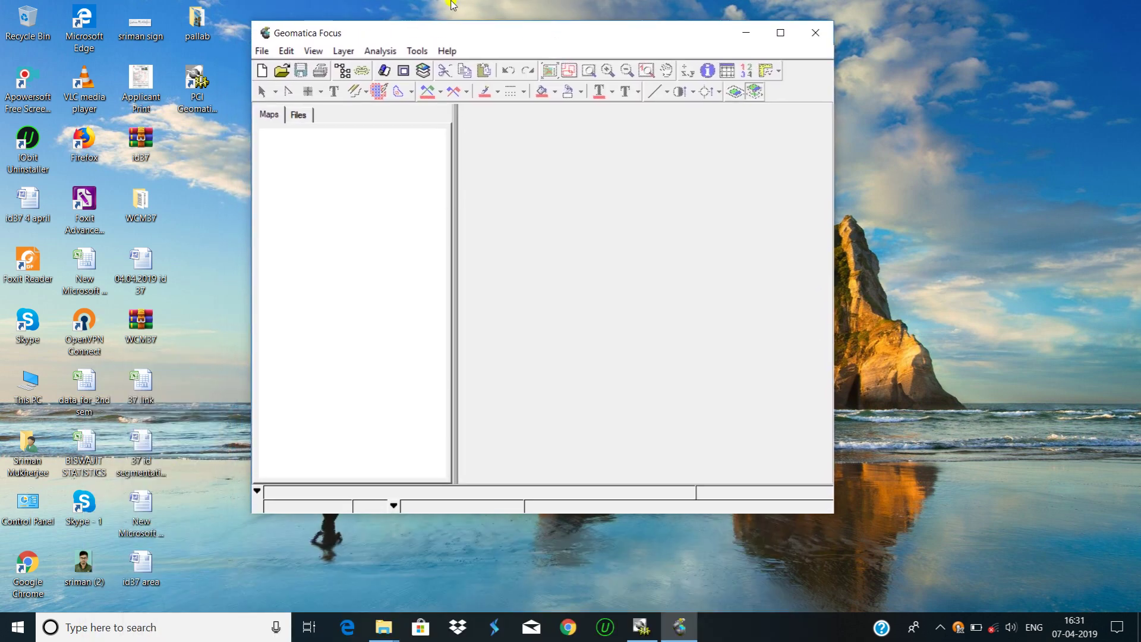
pyautogui.click(783, 36)
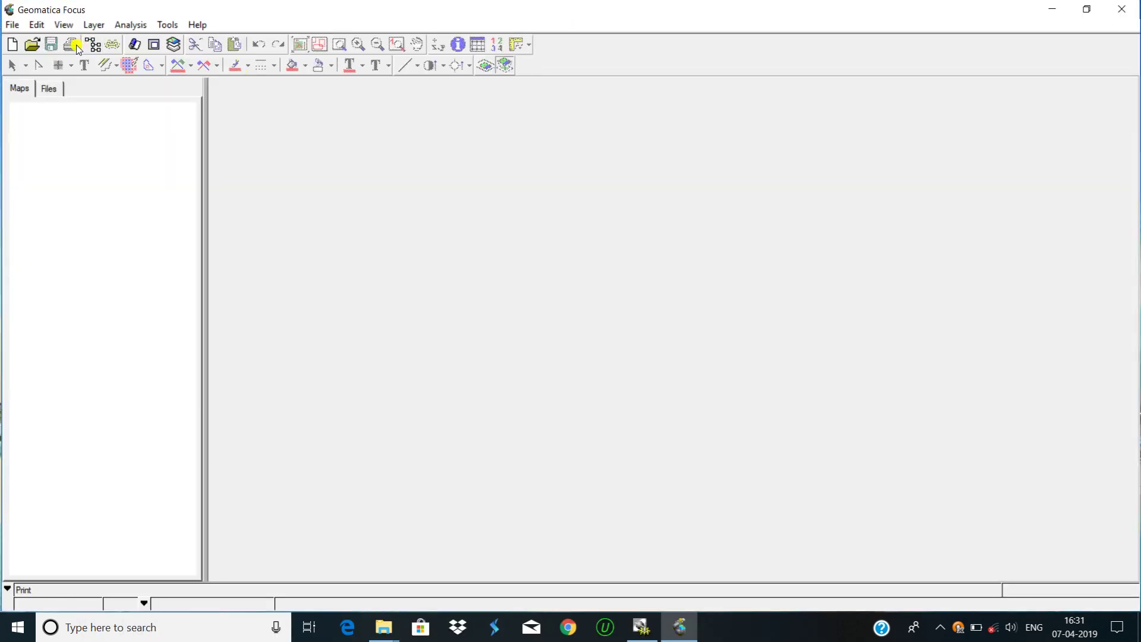
pyautogui.click(25, 38)
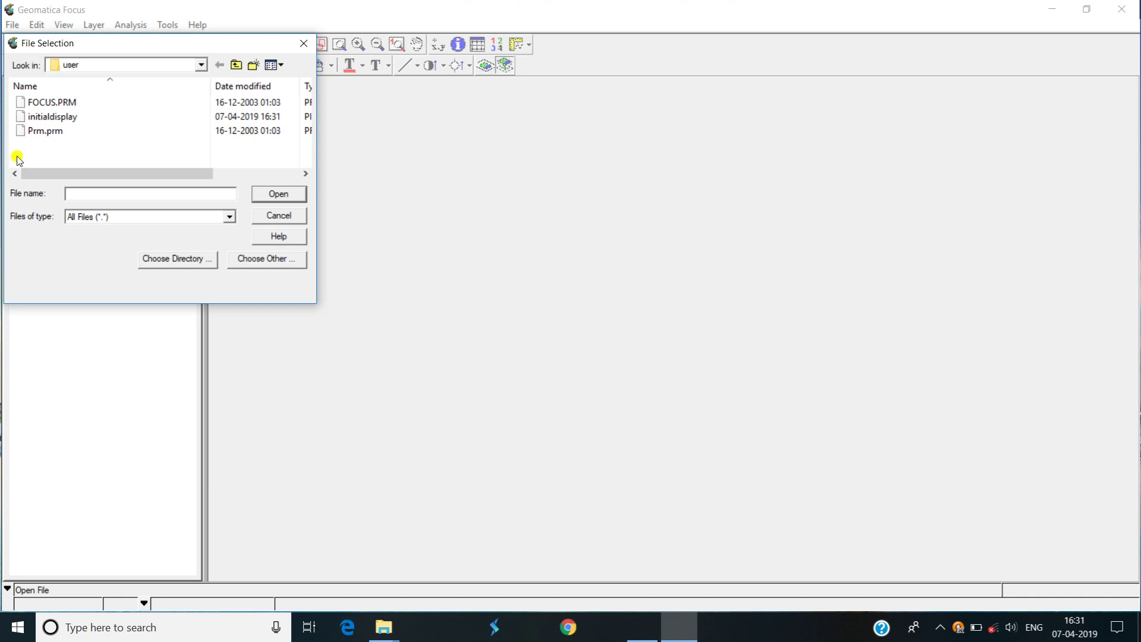
pyautogui.click(303, 43)
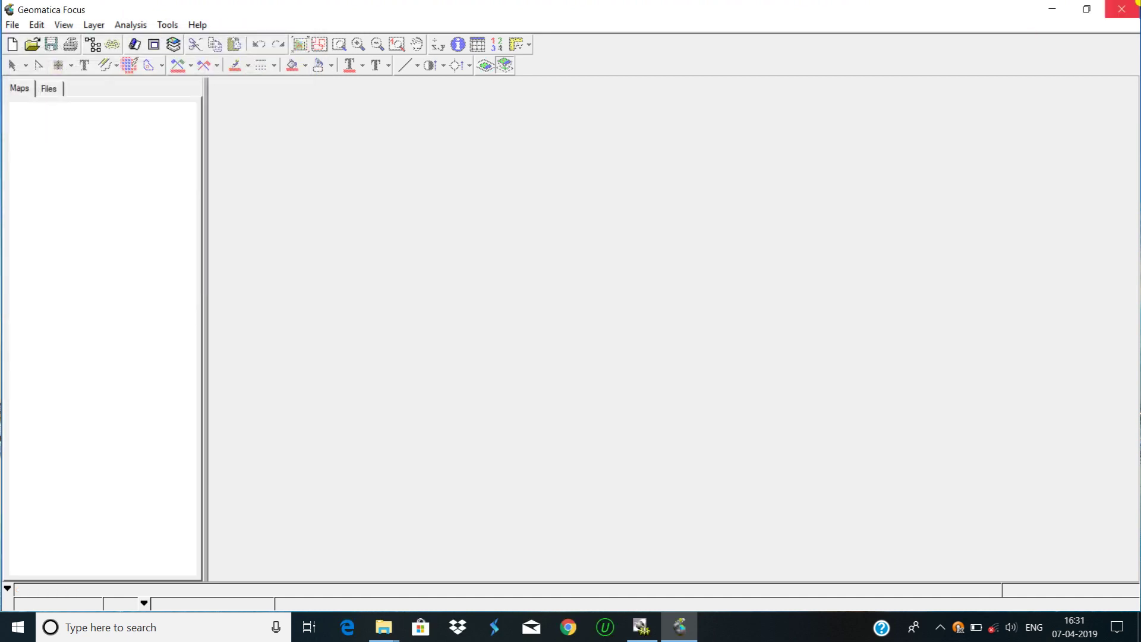
# Step: Exit Geomatica Focus and the Geomatica Toolbar, and dismiss the Program Compatibility Assistant for geomatica.exe without rerunning the program
pyautogui.click(1121, 10)
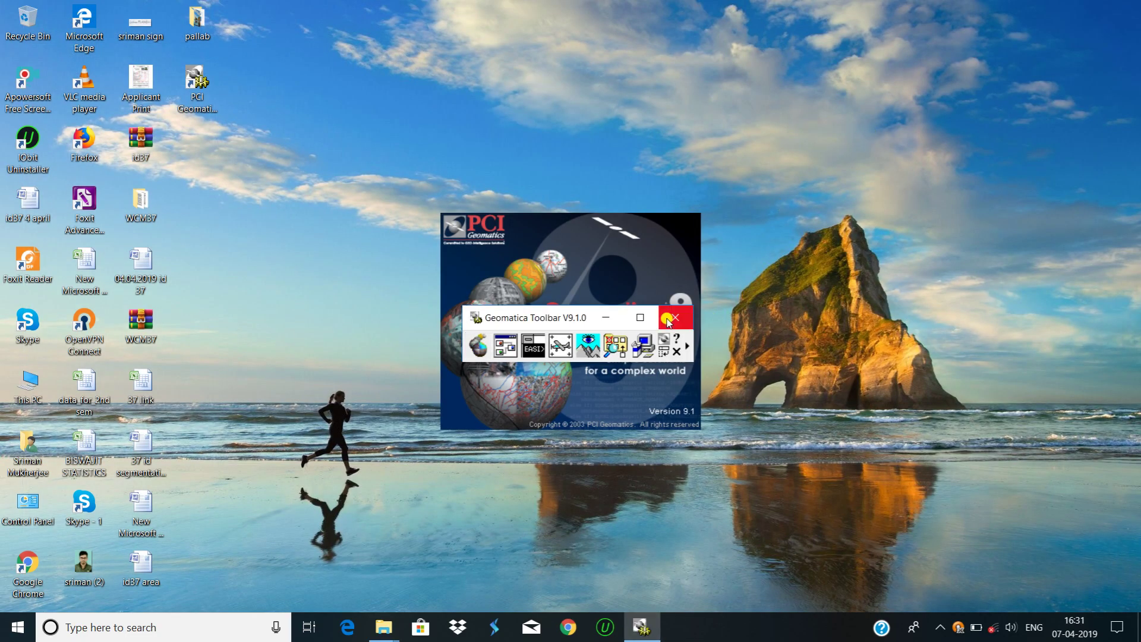
pyautogui.click(675, 317)
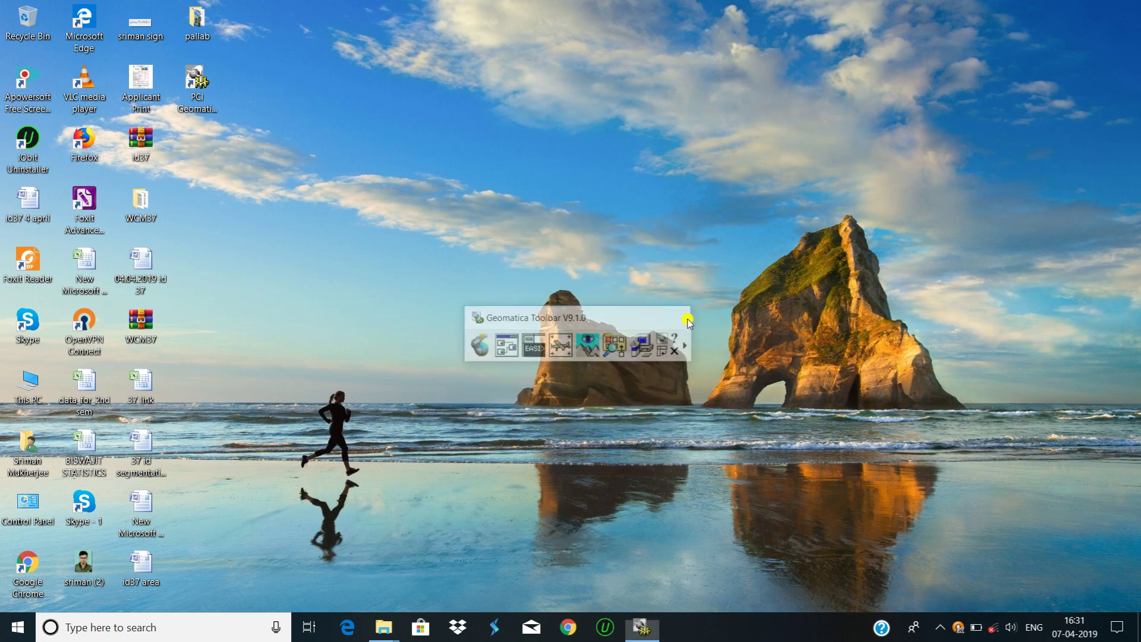
pyautogui.rightClick(612, 149)
pyautogui.click(629, 190)
pyautogui.rightClick(623, 165)
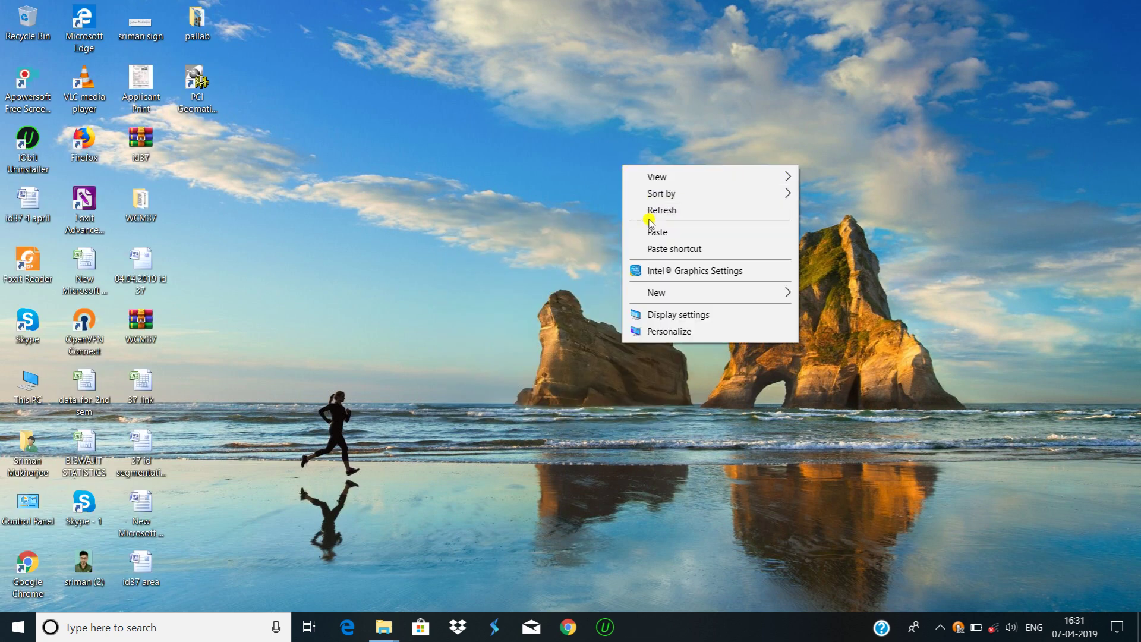
pyautogui.click(641, 211)
pyautogui.rightClick(637, 198)
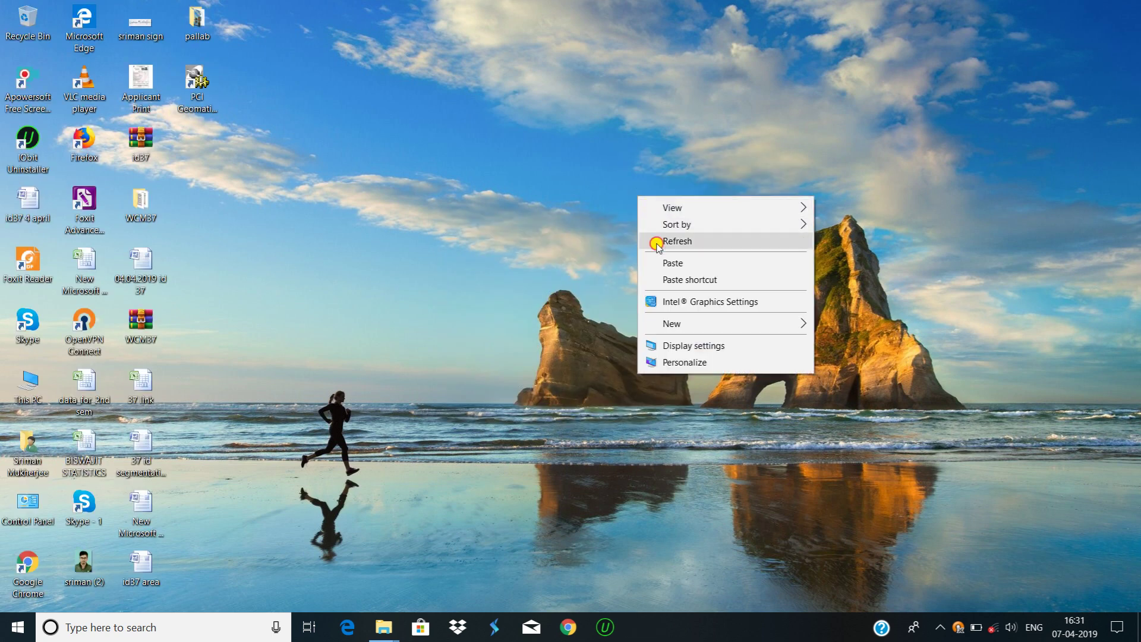
pyautogui.click(656, 243)
pyautogui.rightClick(618, 177)
pyautogui.click(812, 228)
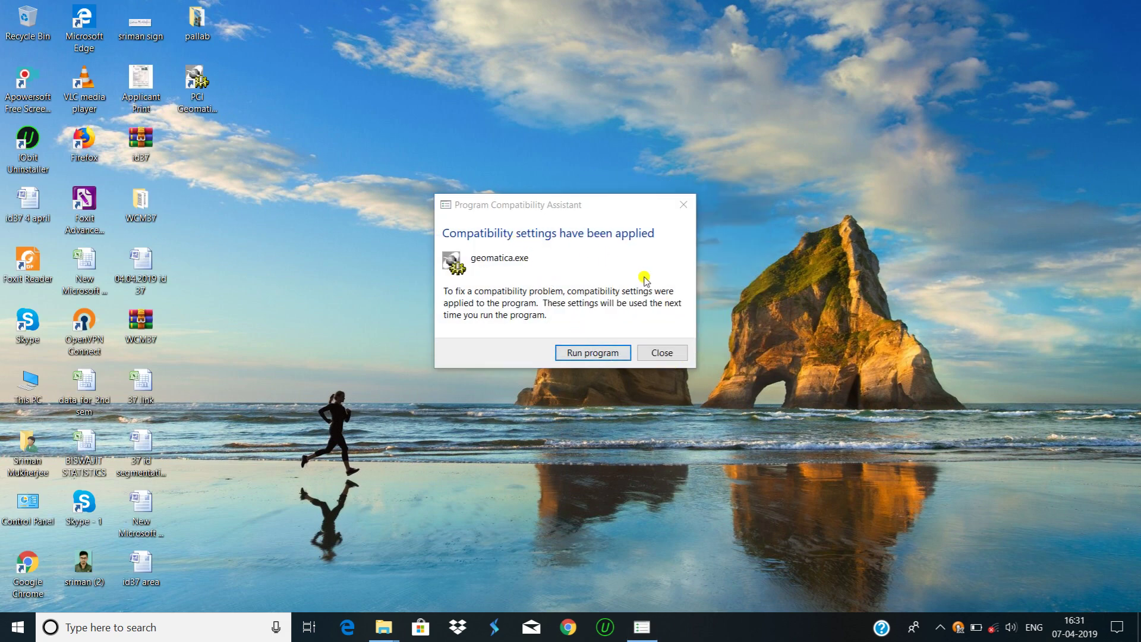
pyautogui.click(658, 352)
pyautogui.rightClick(571, 144)
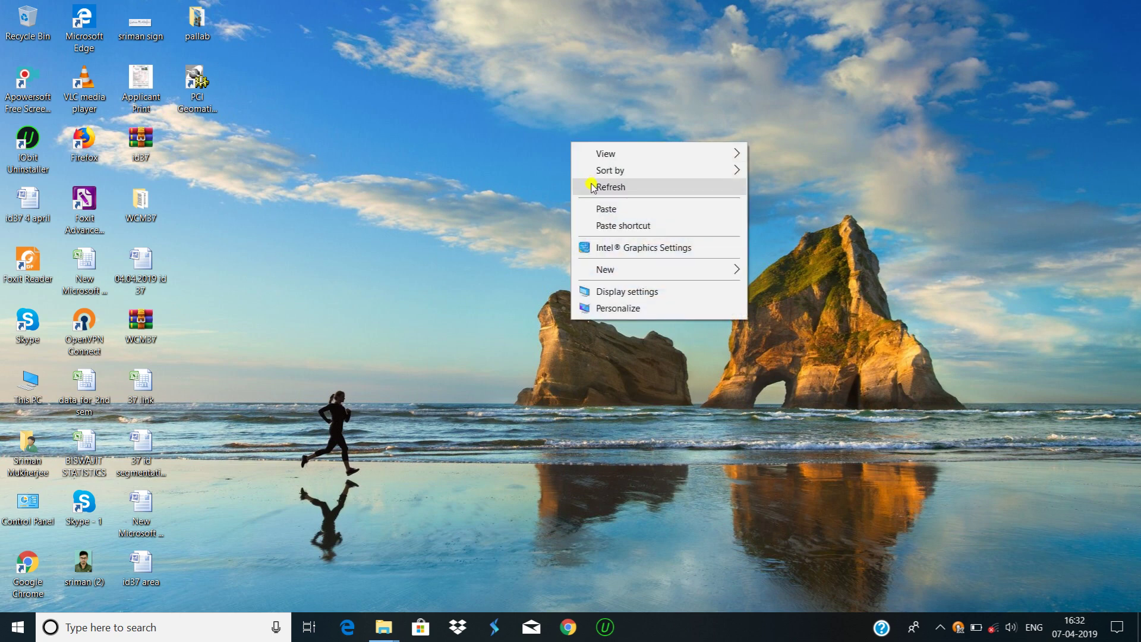
pyautogui.click(591, 185)
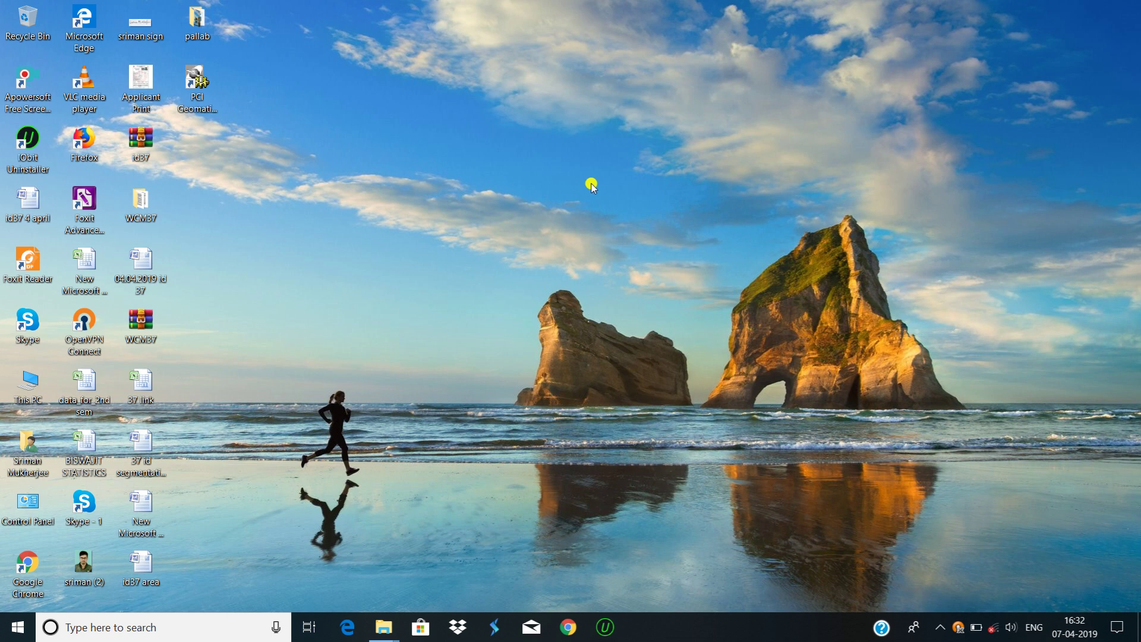
pyautogui.rightClick(591, 184)
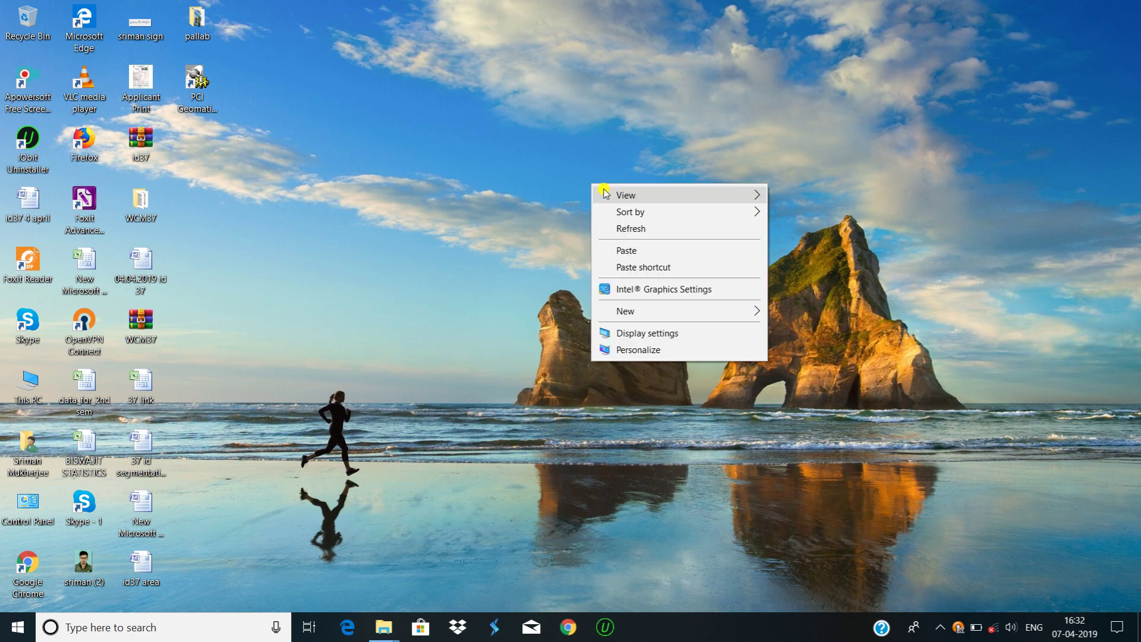
pyautogui.click(649, 228)
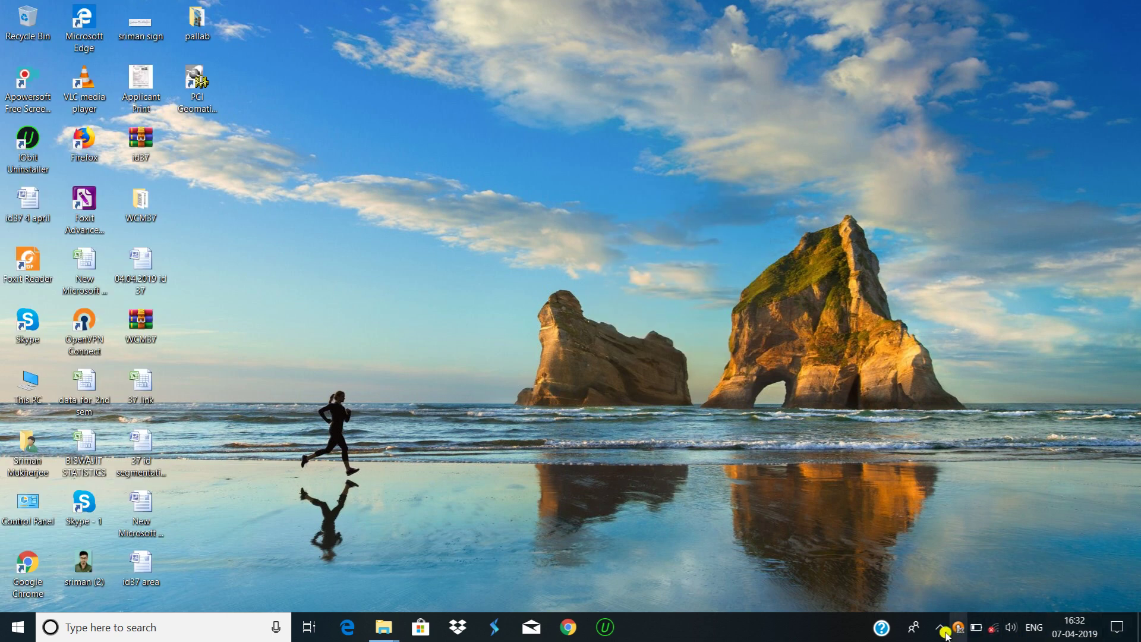